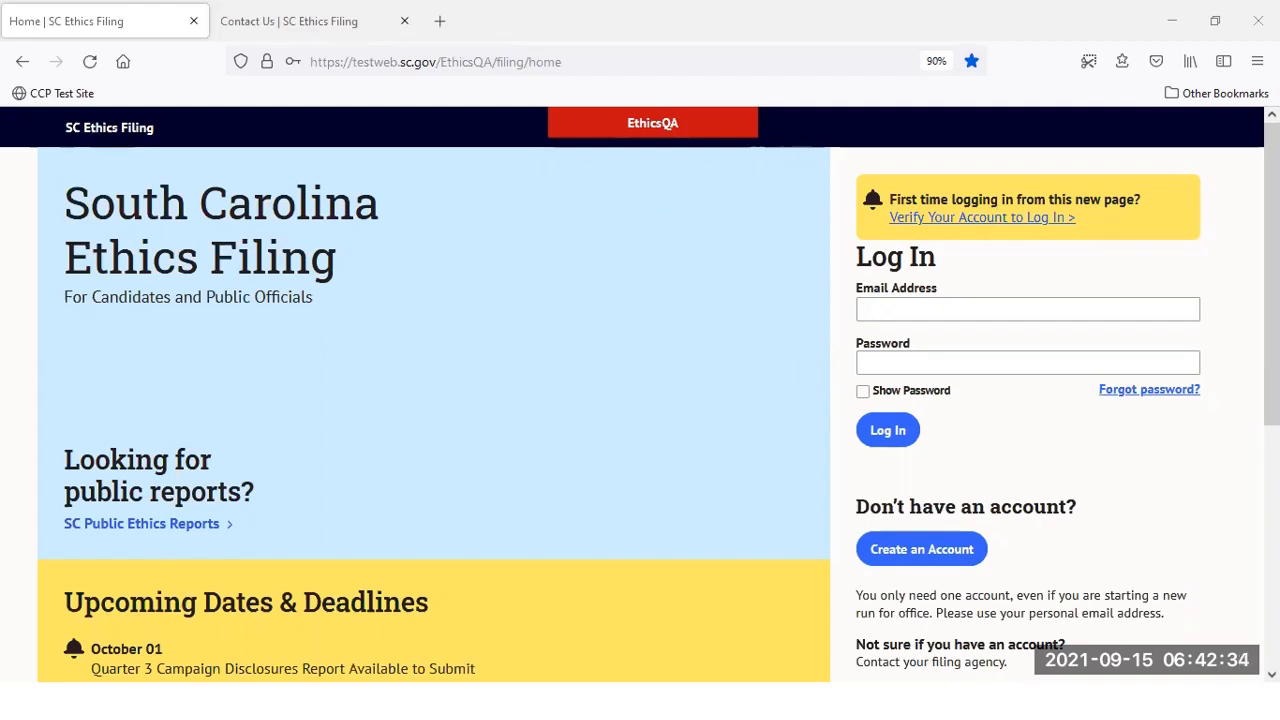
Log in to SC Ethics Filing with the account e-mail and password, declining to save the login
click(1069, 302)
key(Tab)
text(••••••••••)
key(Return)
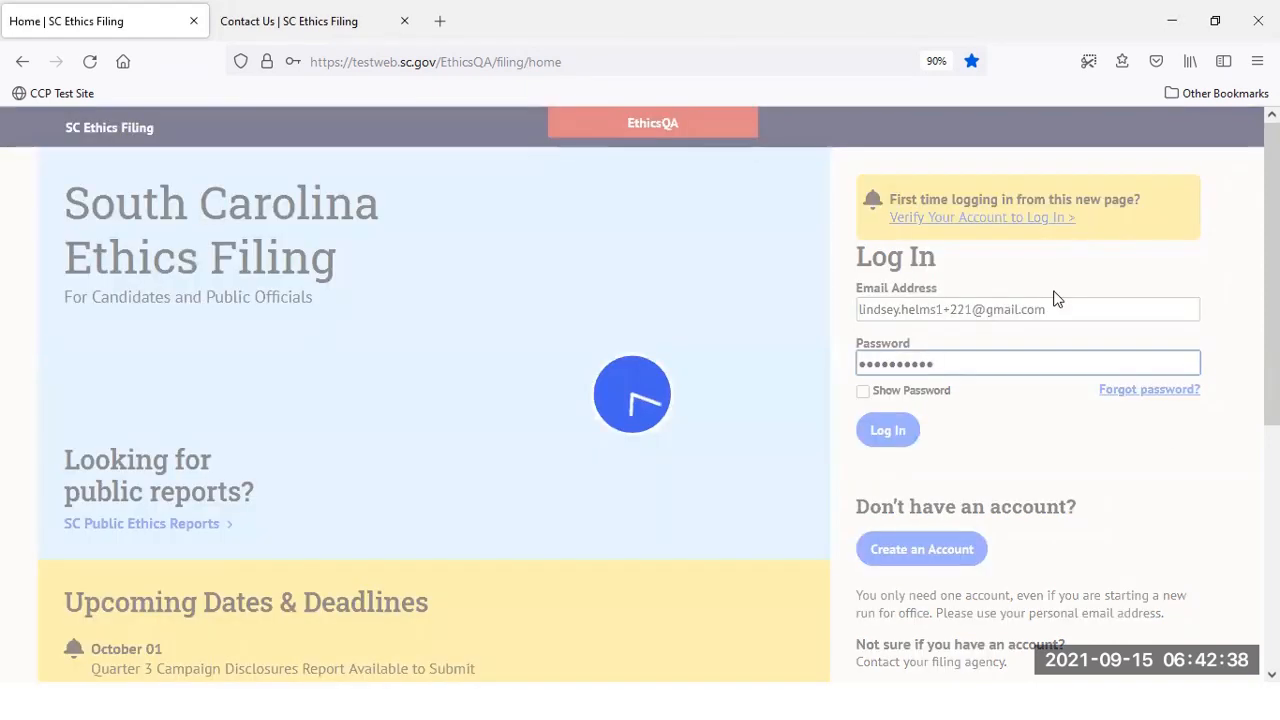
click(724, 318)
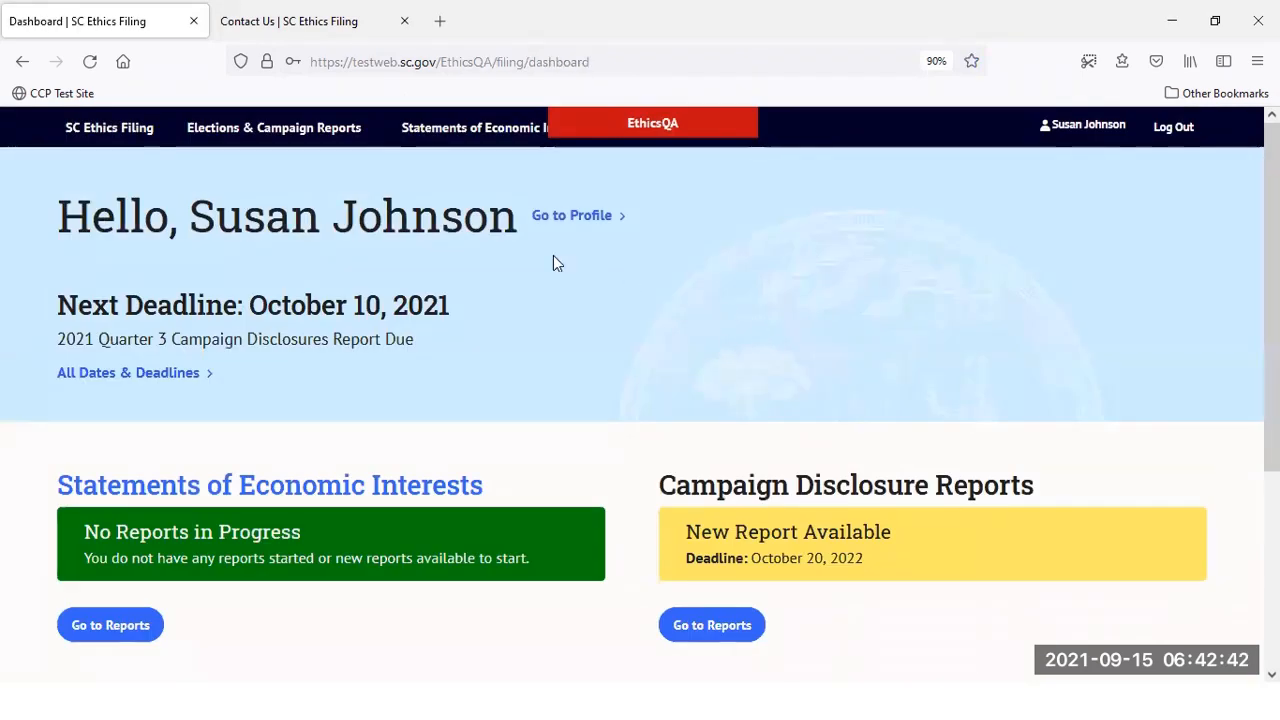
Go to Elections & Campaign Reports, open the Lexington/Richland #5 School Board office, and view its Finances
click(357, 131)
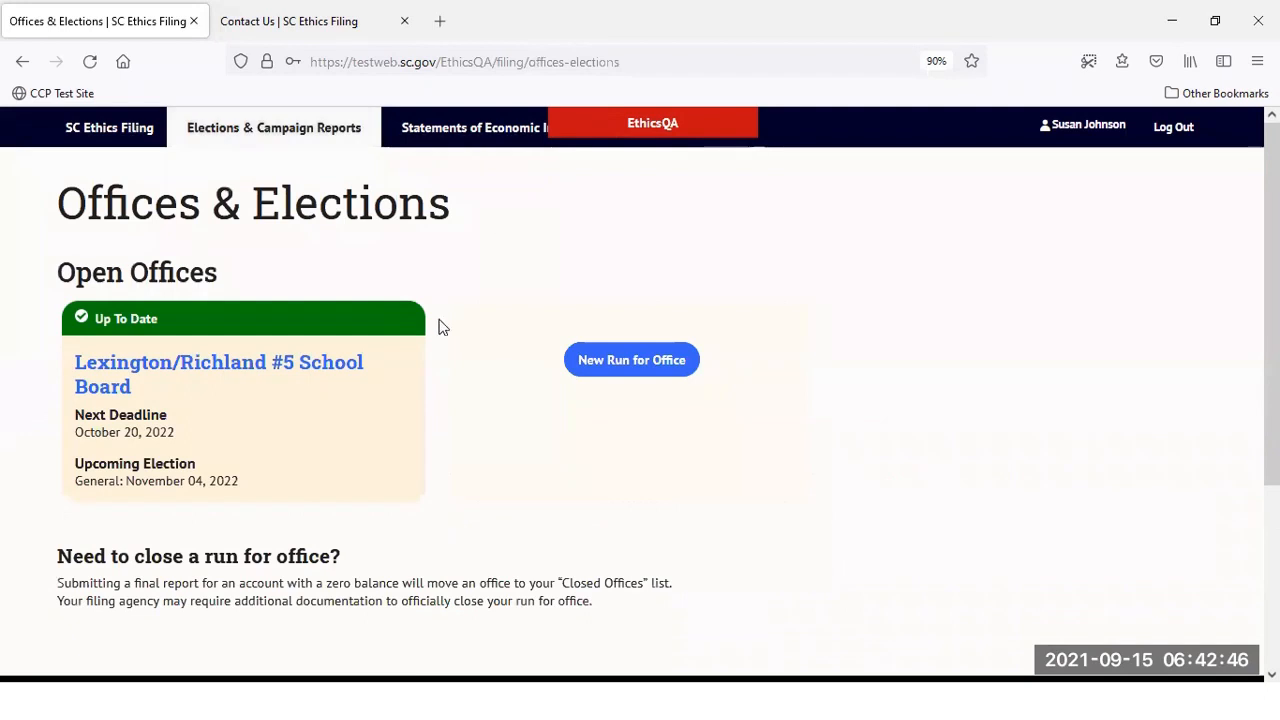
click(268, 366)
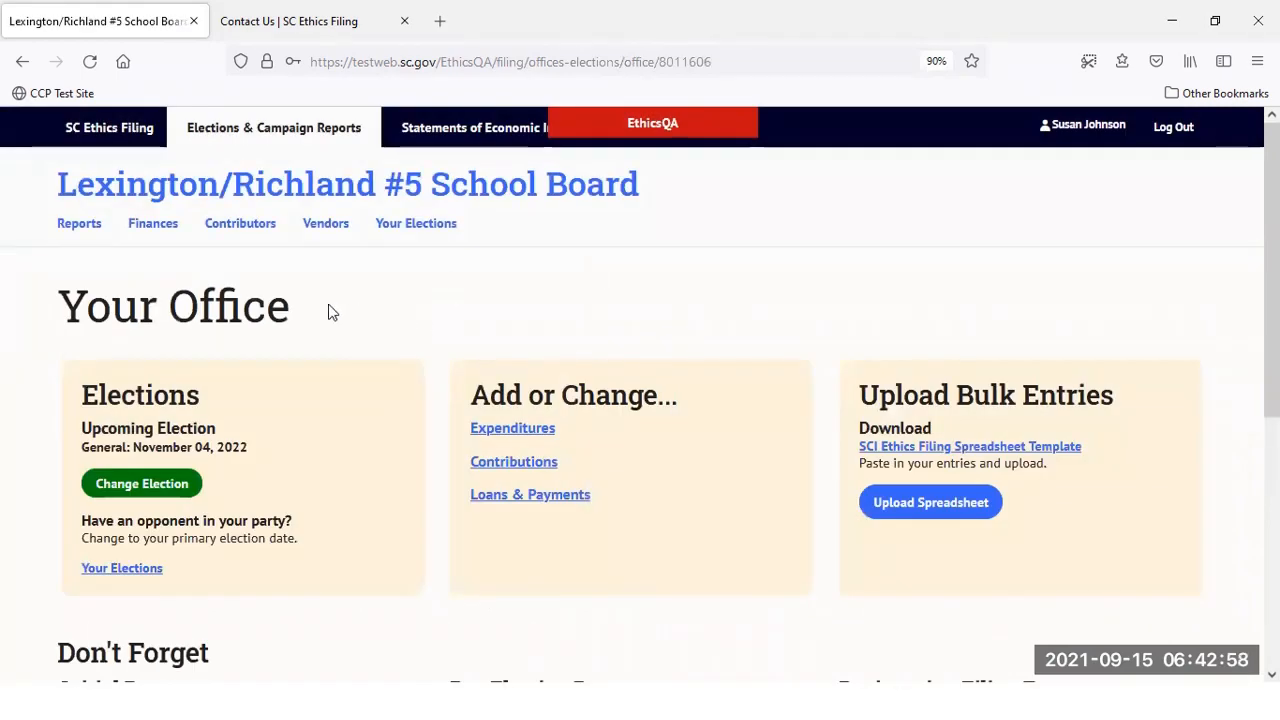
click(152, 225)
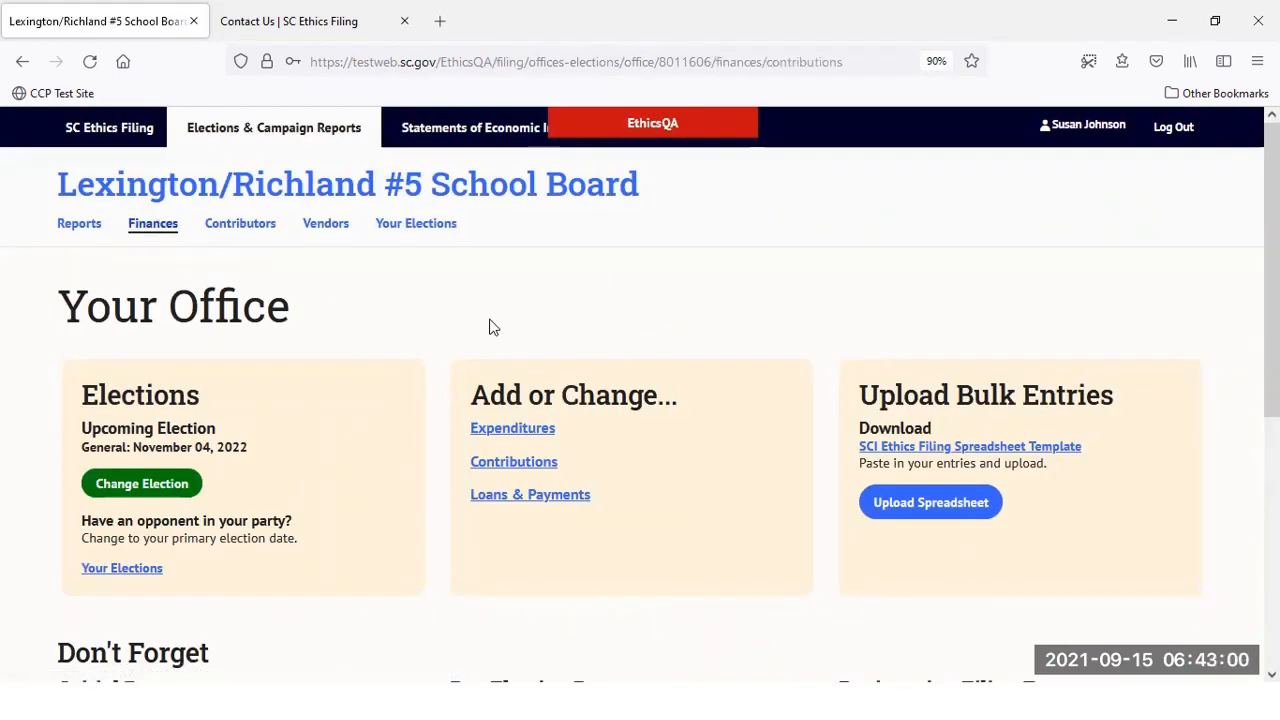
scroll(489, 320, down, 1)
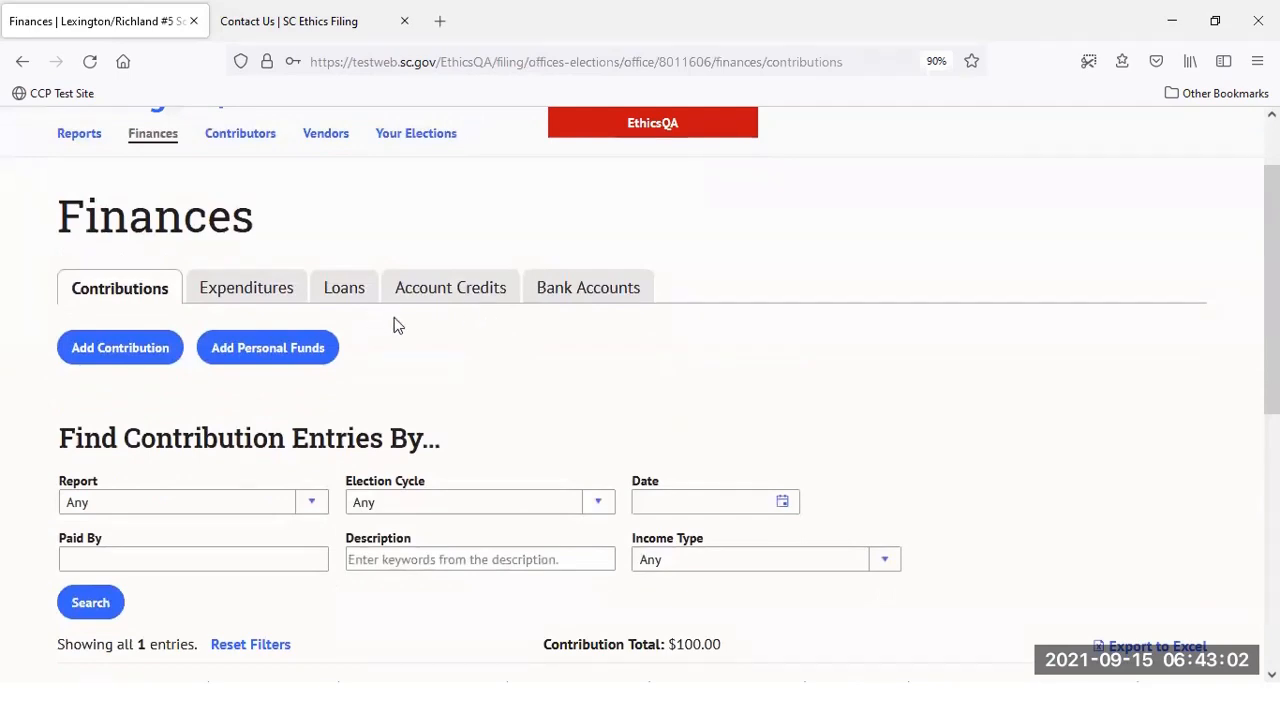
scroll(400, 330, down, 1)
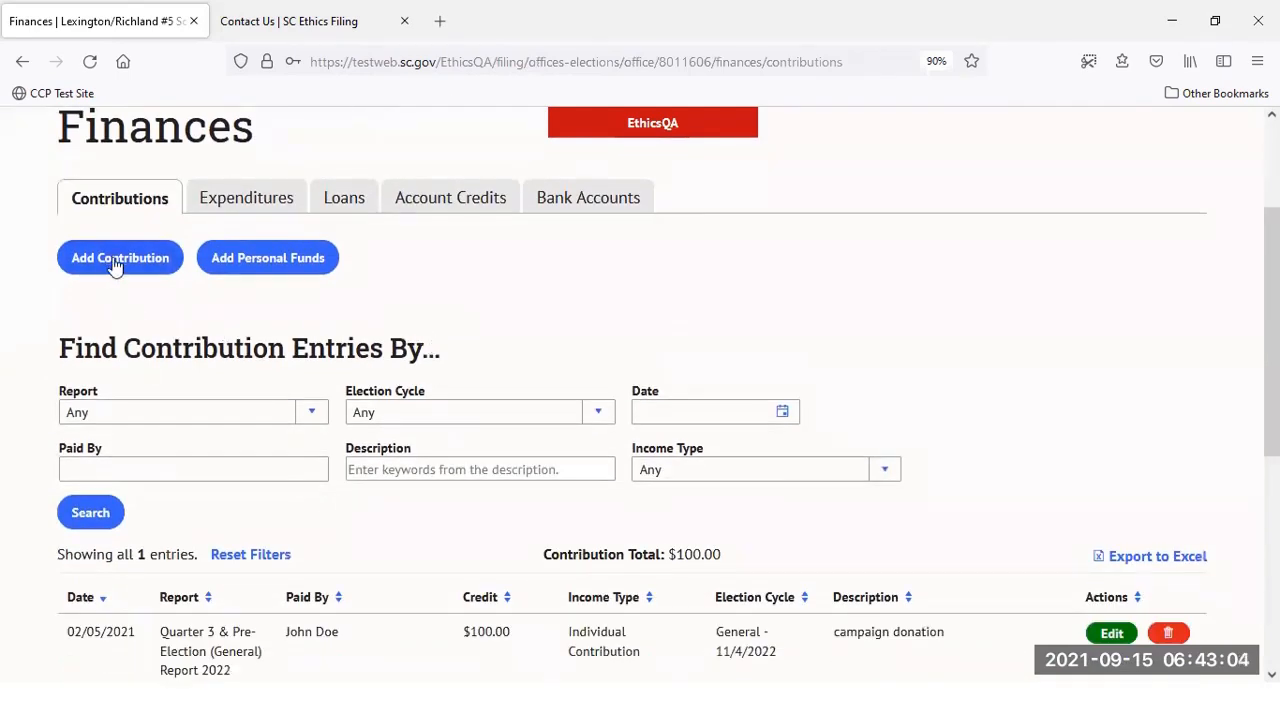
Start a new contribution marked as funds received, amount 100, with no processing fee
click(98, 256)
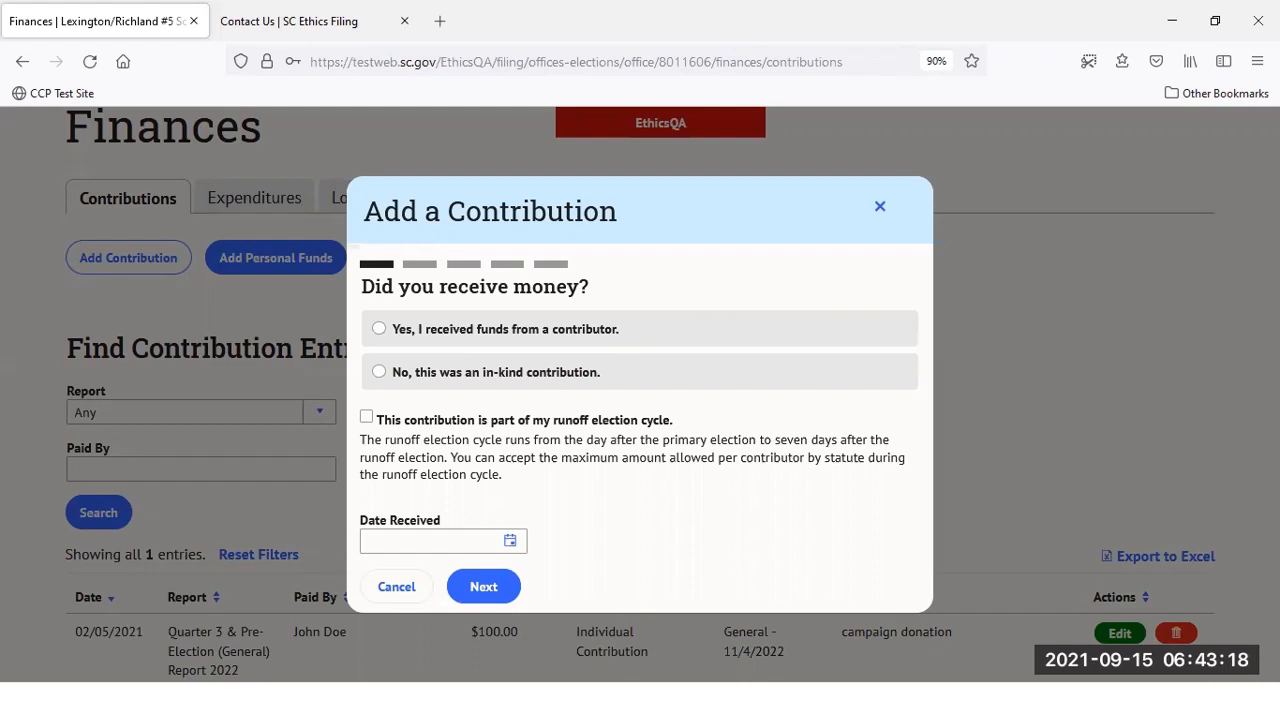
click(596, 330)
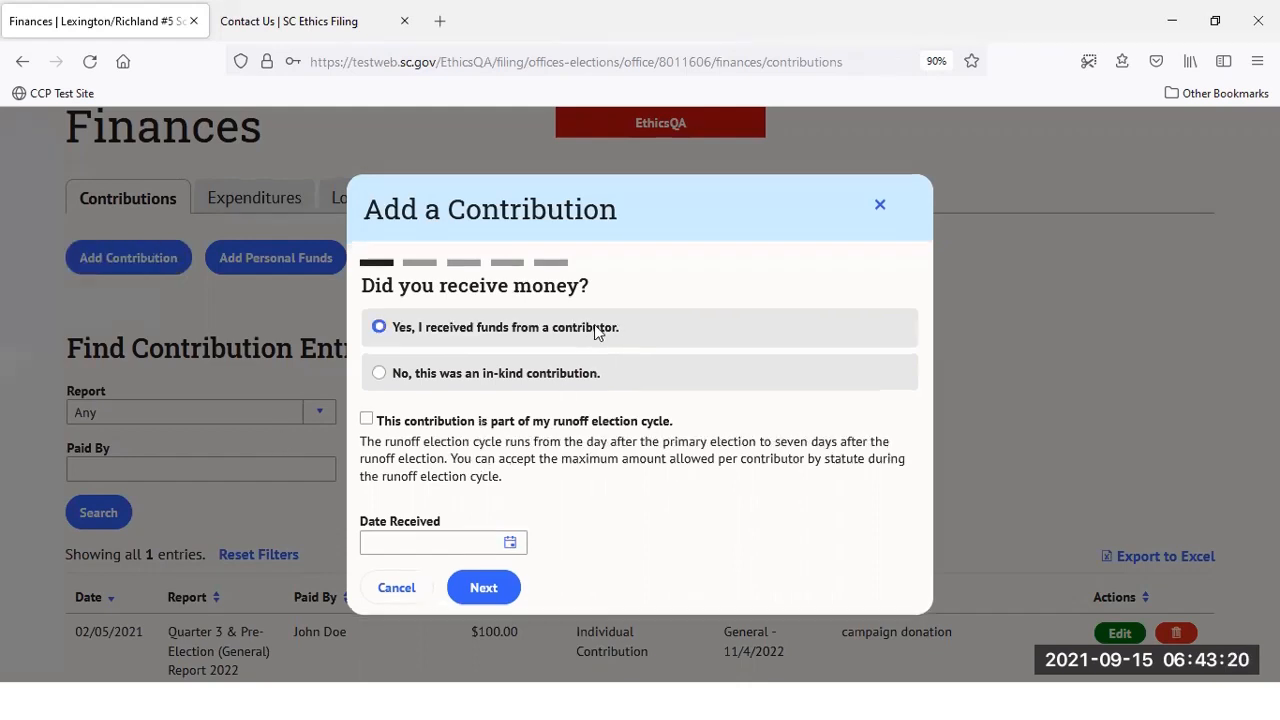
click(603, 417)
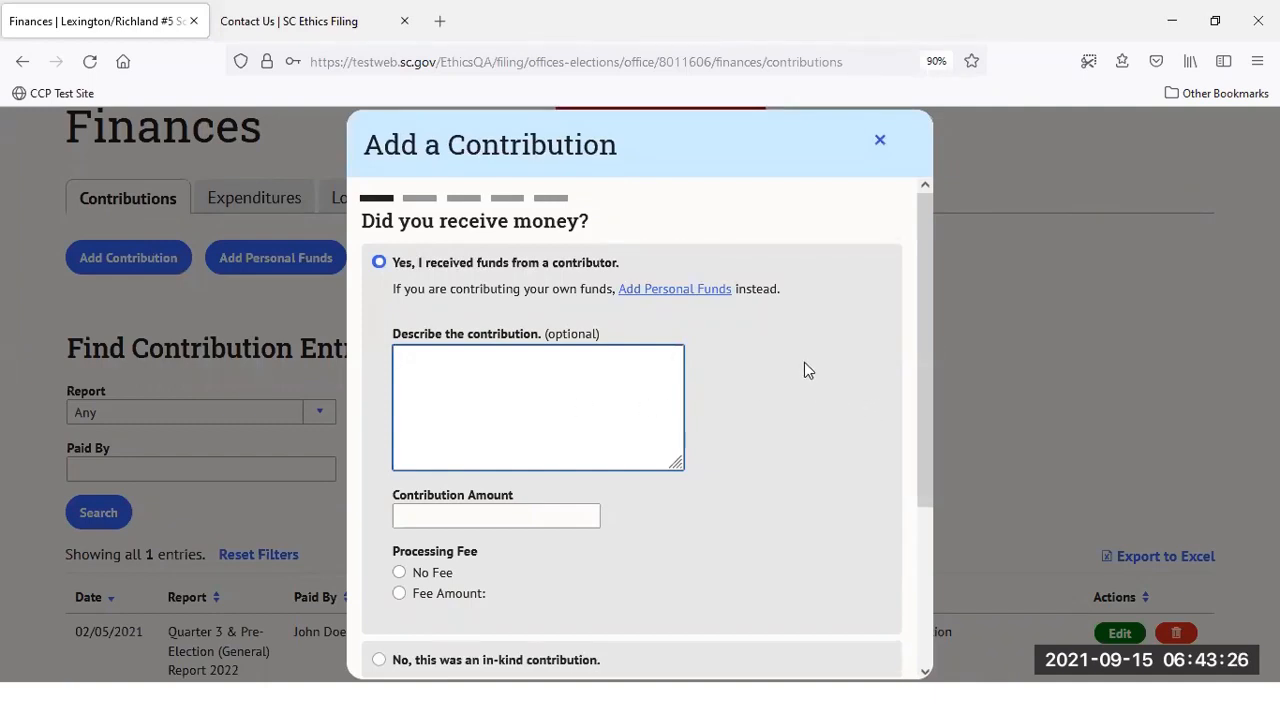
scroll(529, 409, down, 2)
click(530, 410)
text(100)
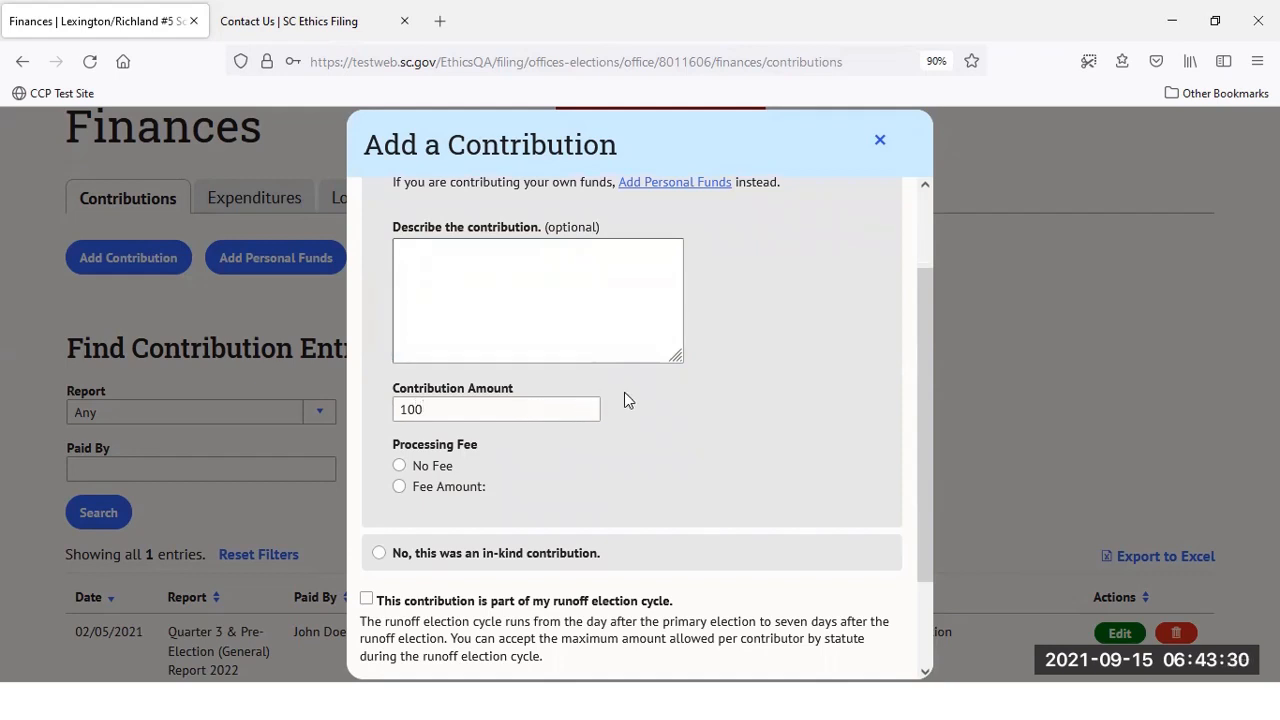
click(434, 471)
Set the date received to 2/15/2021 and continue to the contributor step
scroll(838, 346, down, 2)
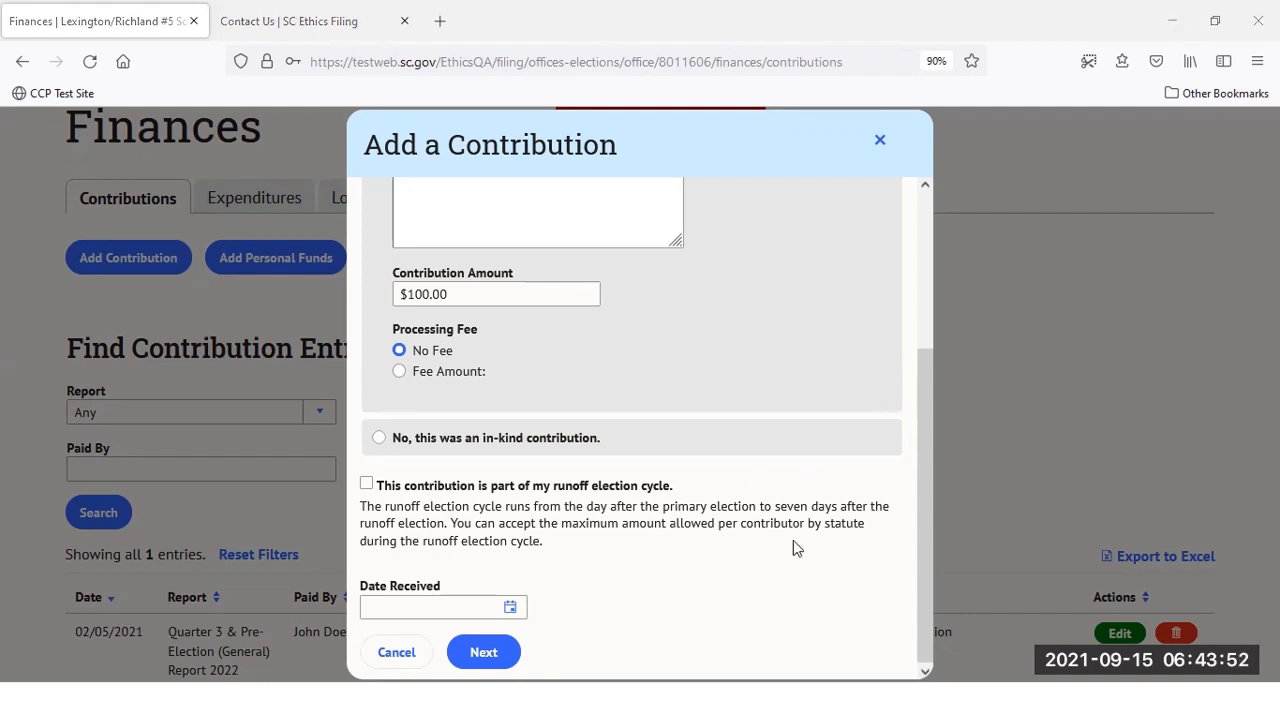
click(379, 607)
text(2/)
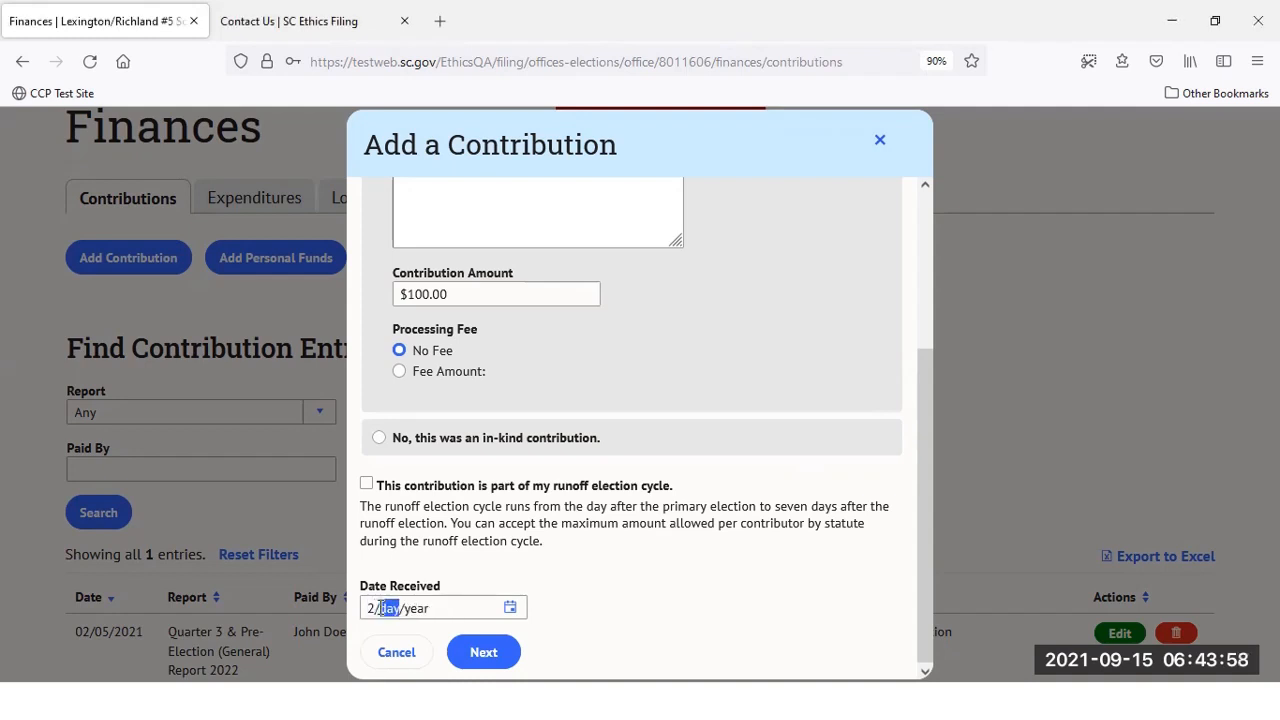
text(15/2021)
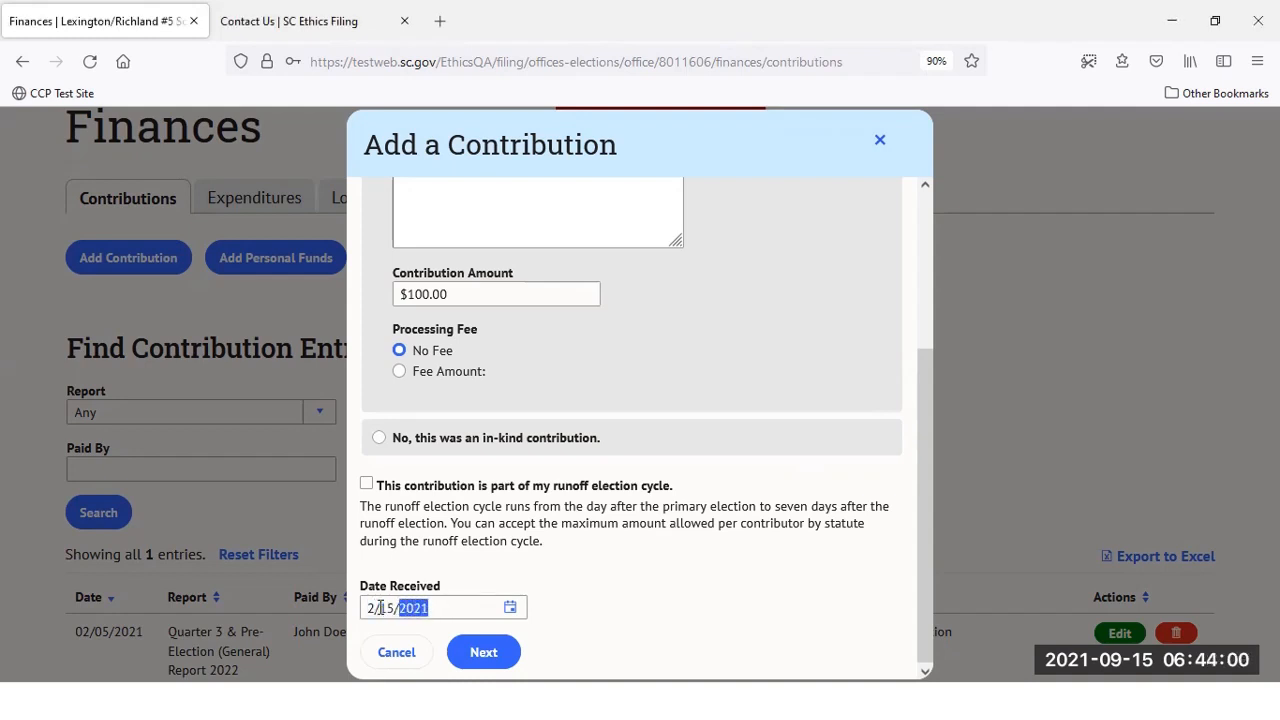
click(483, 651)
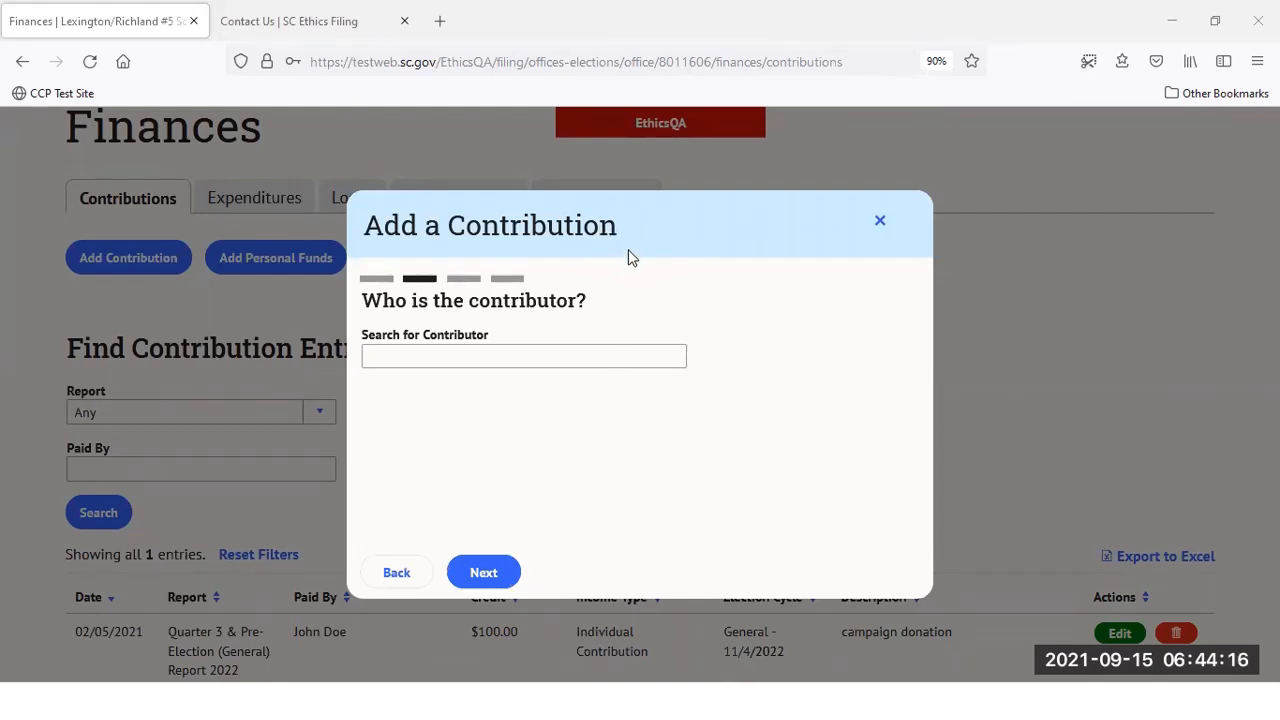
Search for the contributor by name and, finding no match, create a new contributor
click(580, 361)
text(Jo)
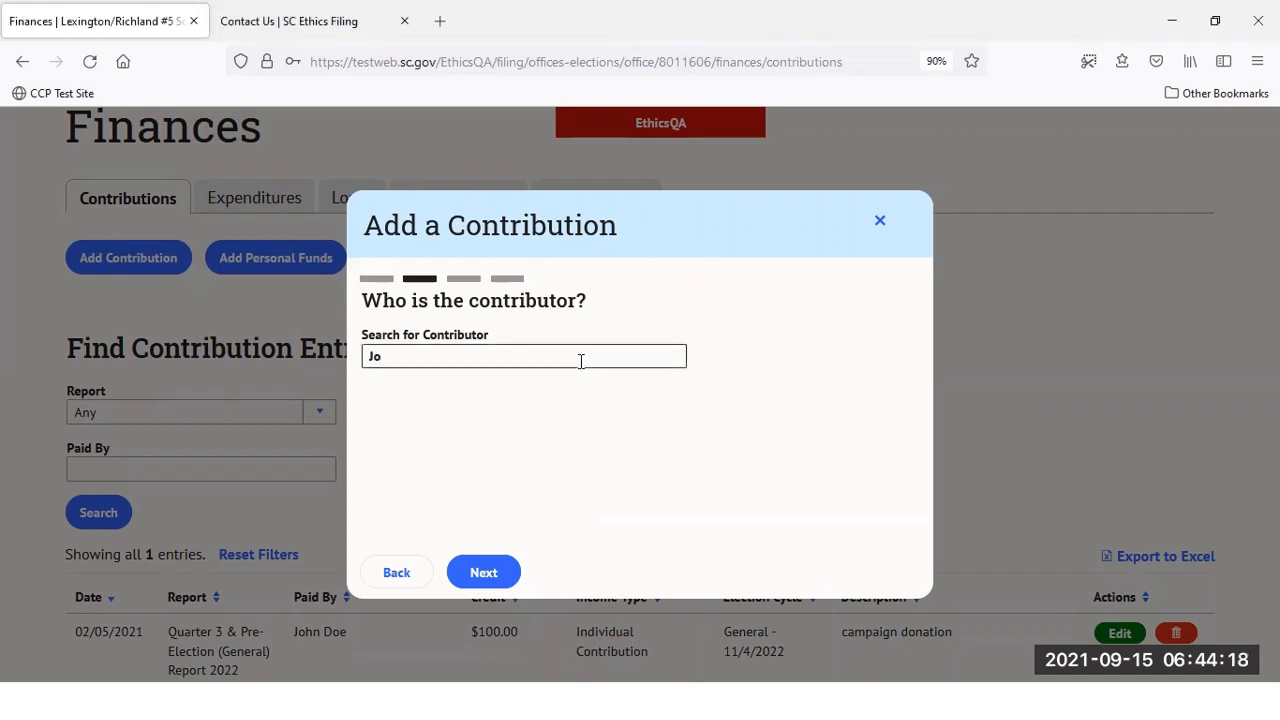
text(hn)
key(BackSpace)
key(BackSpace)
key(BackSpace)
key(BackSpace)
key(BackSpace)
key(BackSpace)
text(Jane Doe)
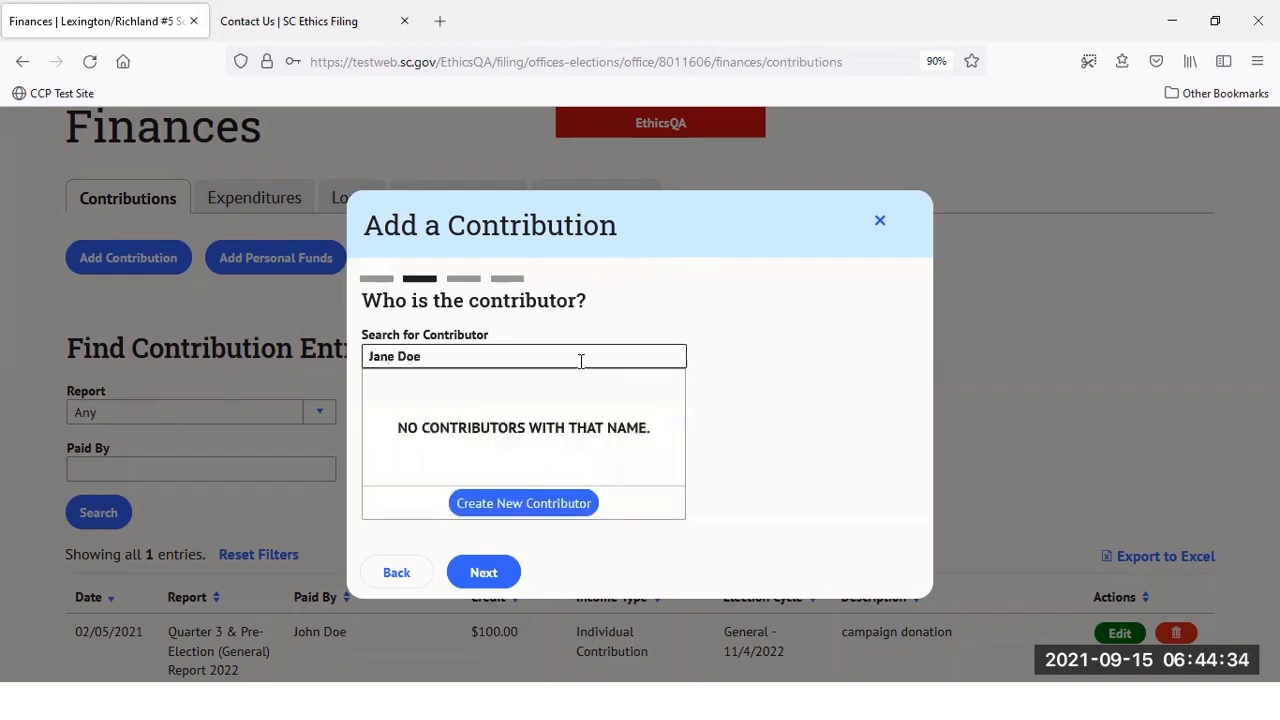
click(580, 505)
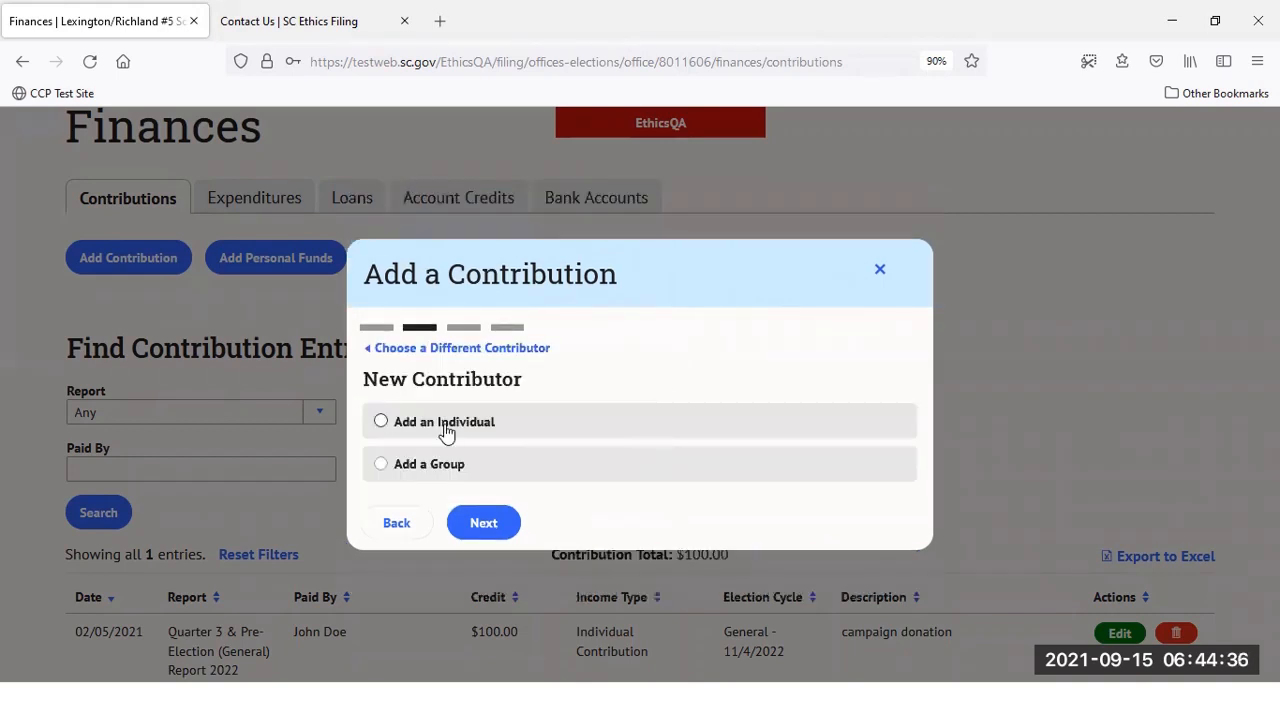
Add the contributor as an individual with first name, last name and occupation 'retired'
click(445, 428)
click(509, 338)
click(511, 338)
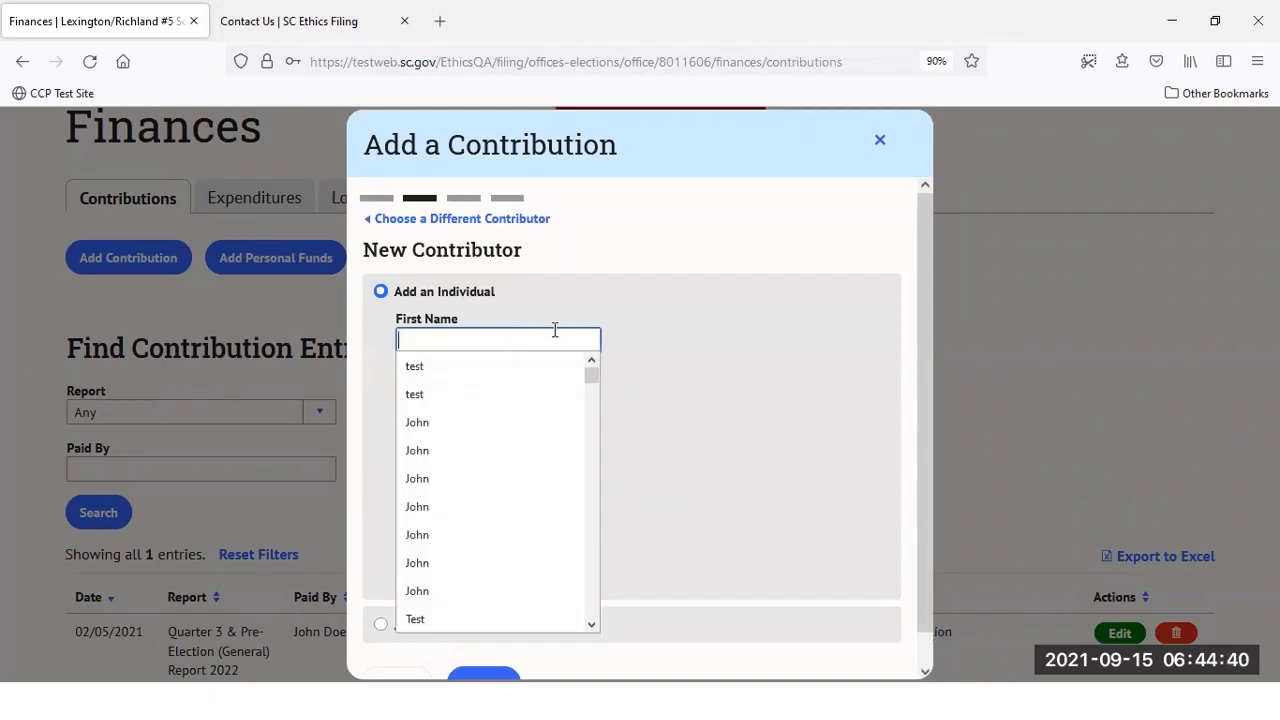
text(J)
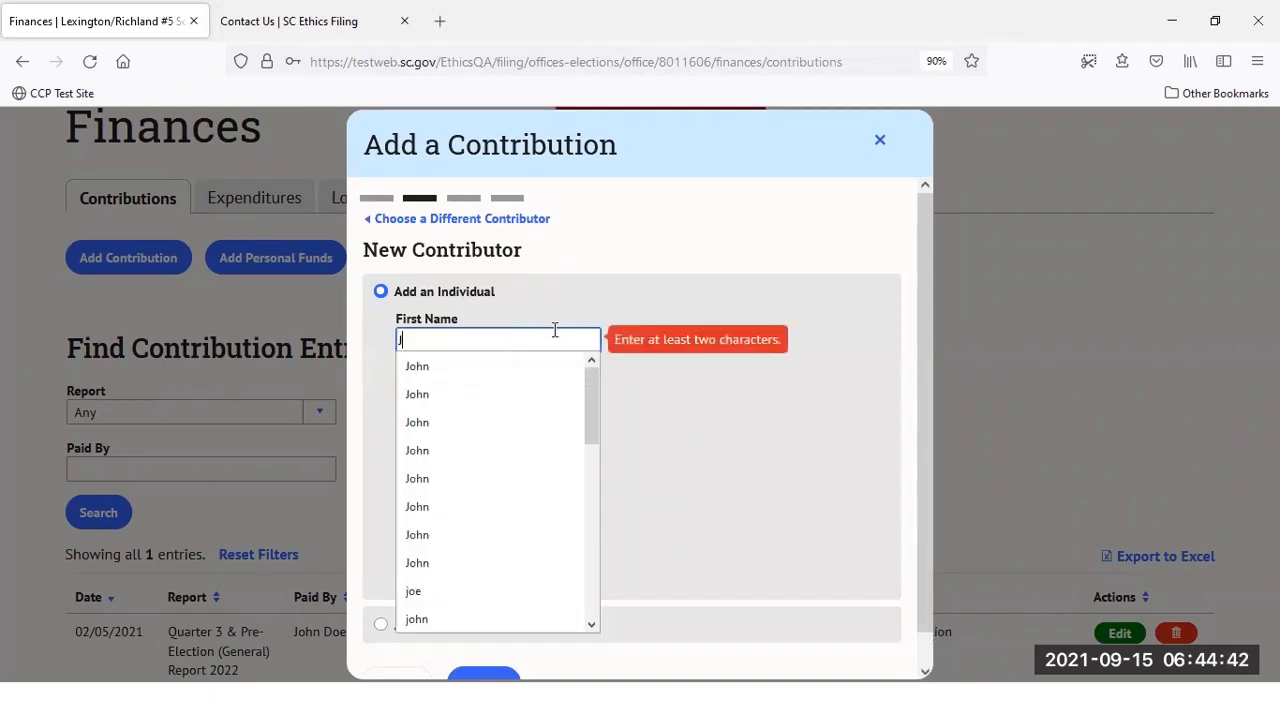
text(ane)
key(Tab)
key(Tab)
text(Doe)
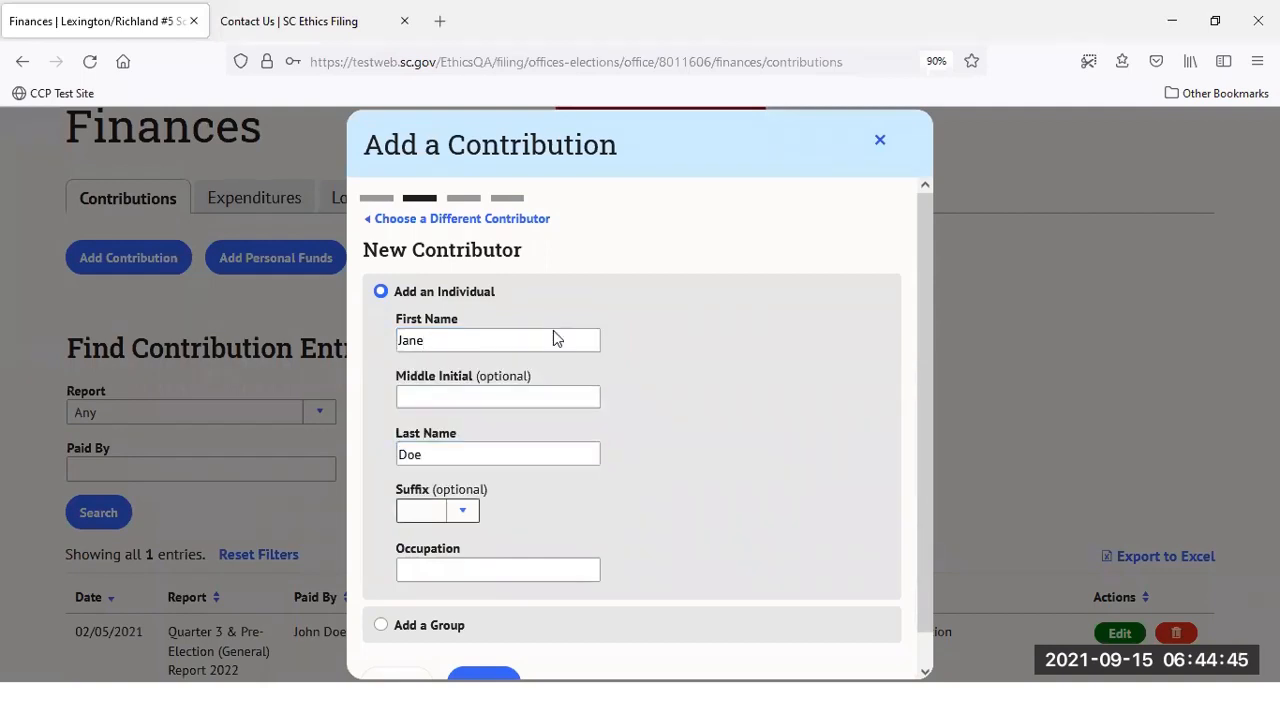
key(Tab)
text(retired)
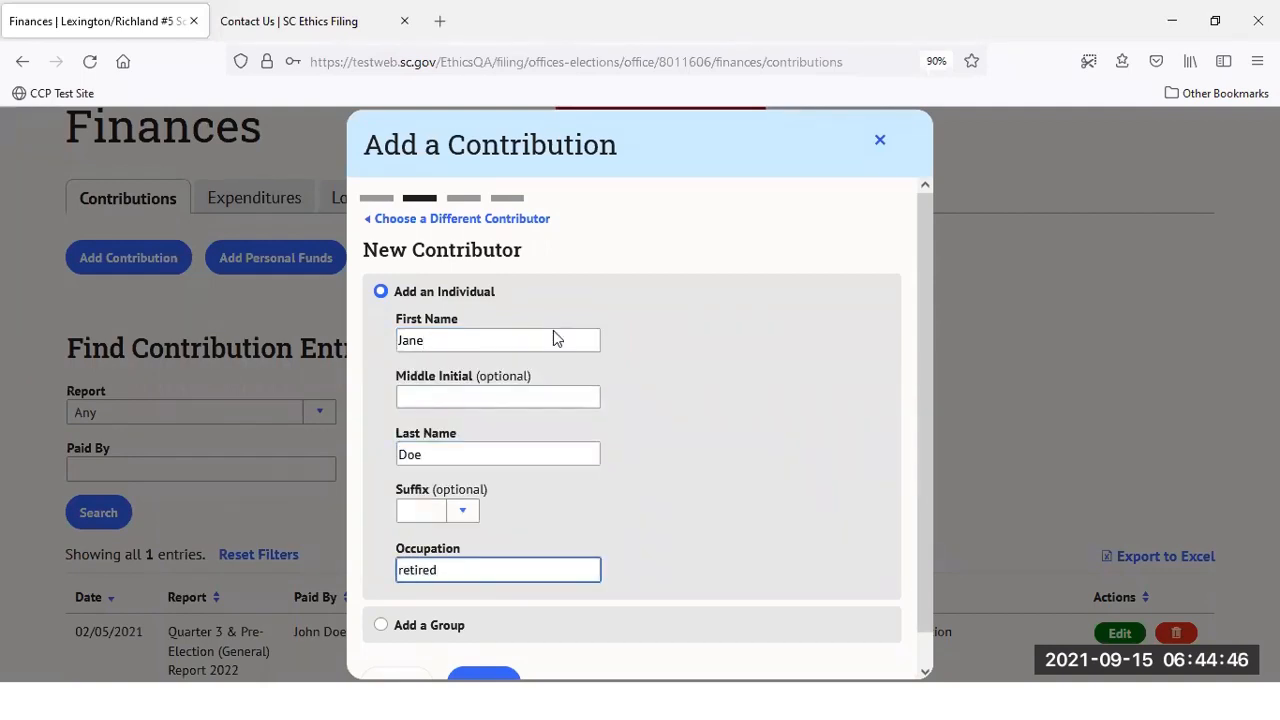
scroll(620, 491, down, 1)
click(483, 652)
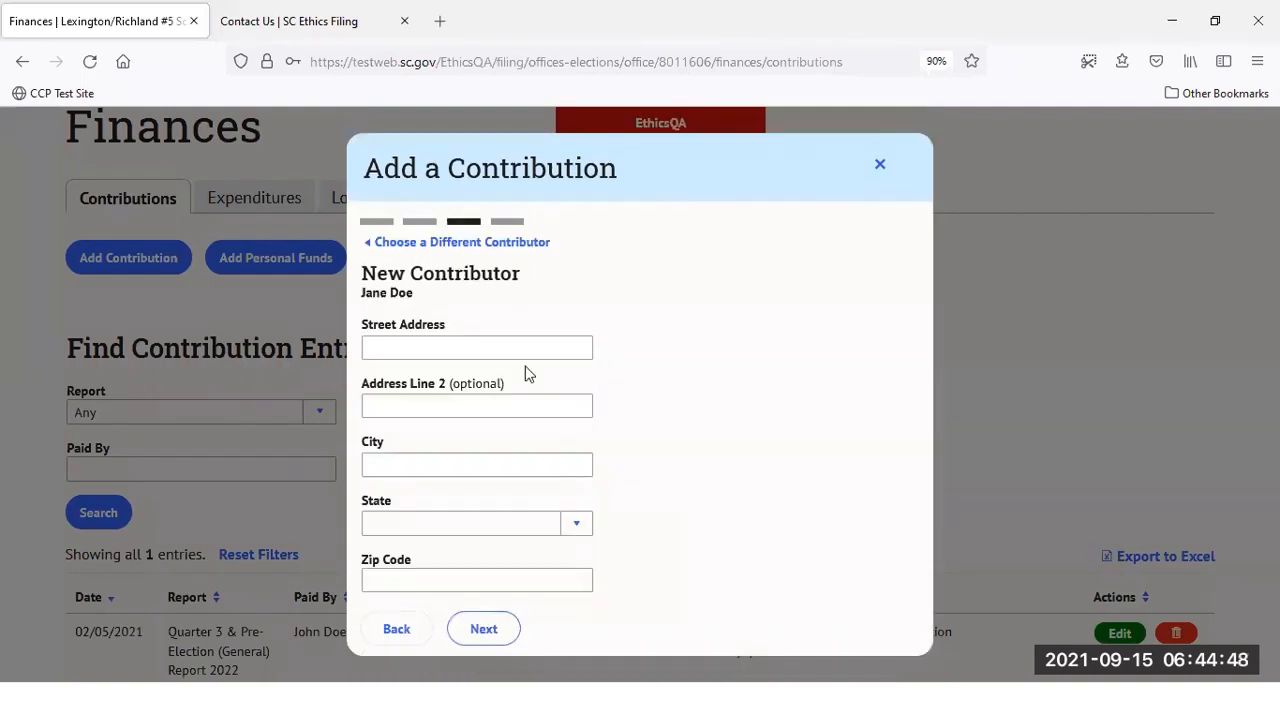
Enter the contributor's street address, city, state SC and zip code, then go to the review
click(534, 345)
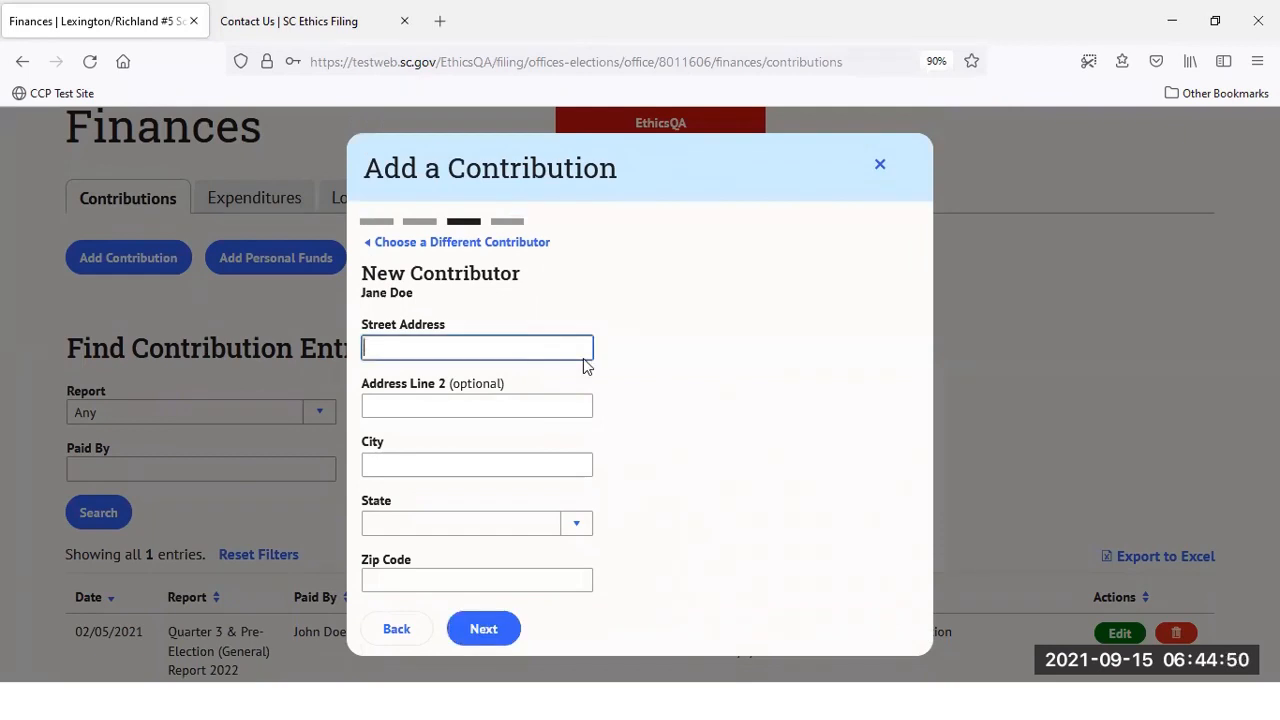
text(100 Ma)
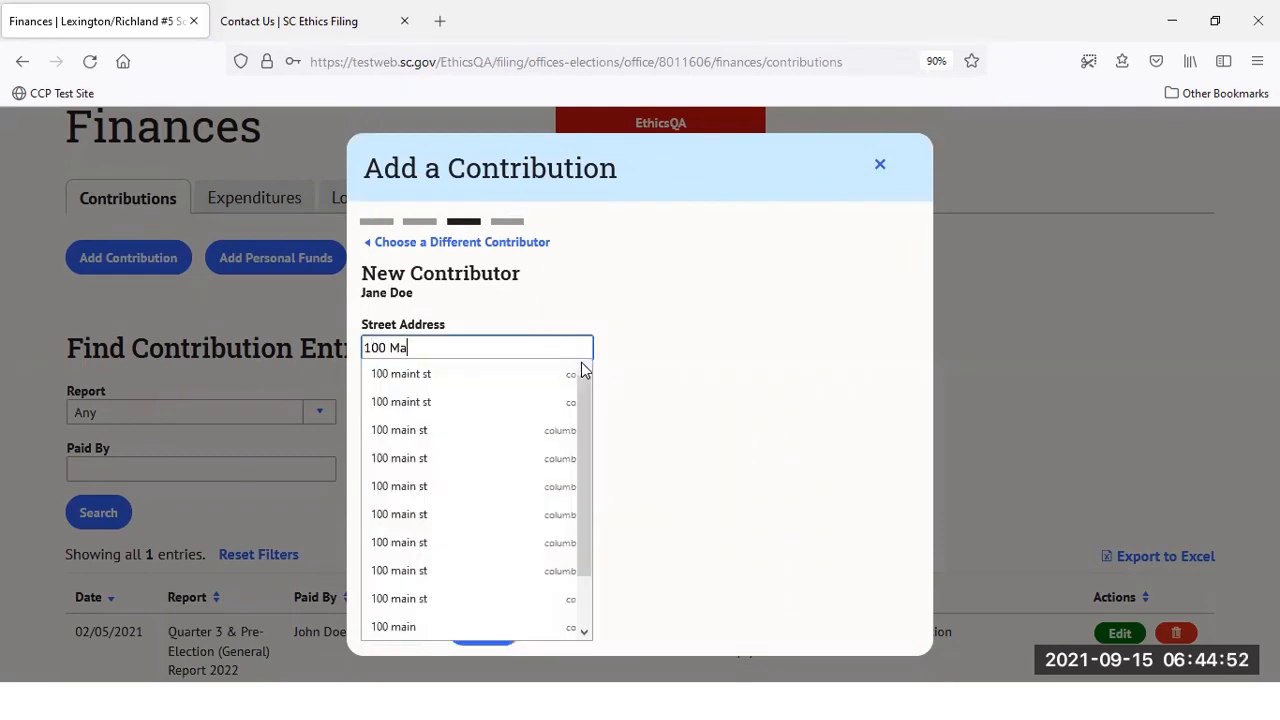
text(in Street)
key(Tab)
key(Tab)
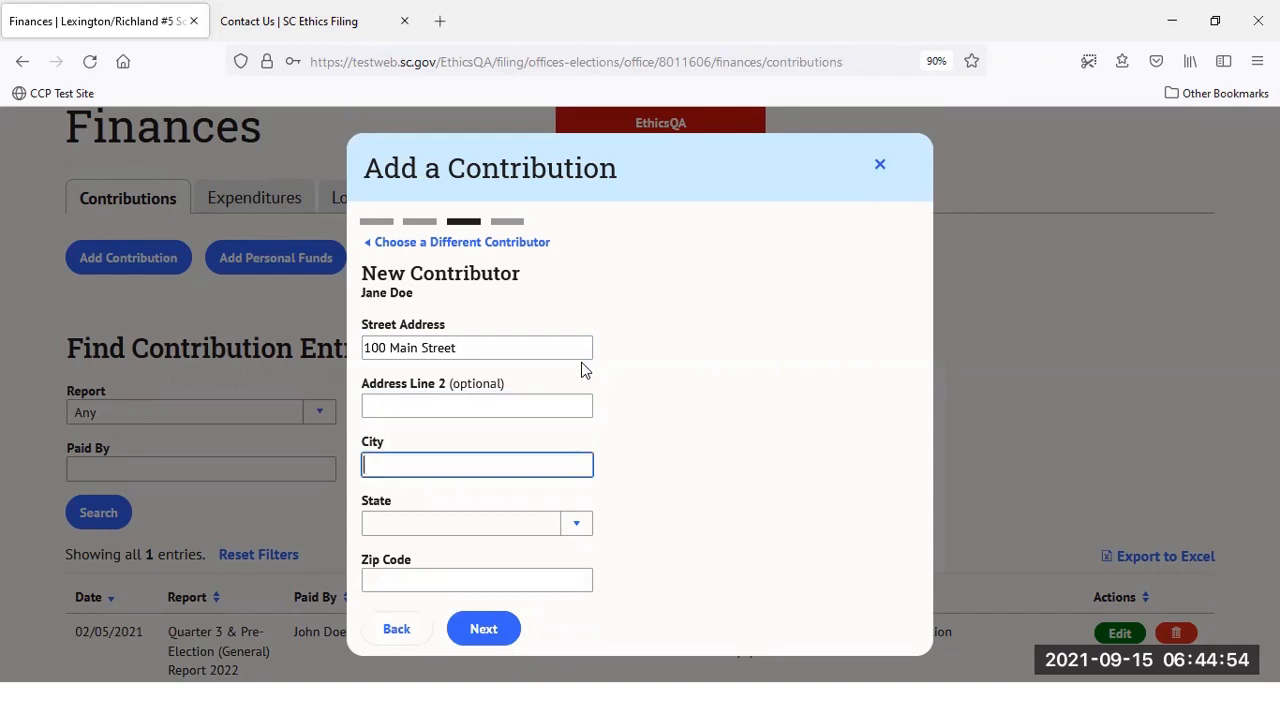
text(Lexington)
key(Tab)
text(sc)
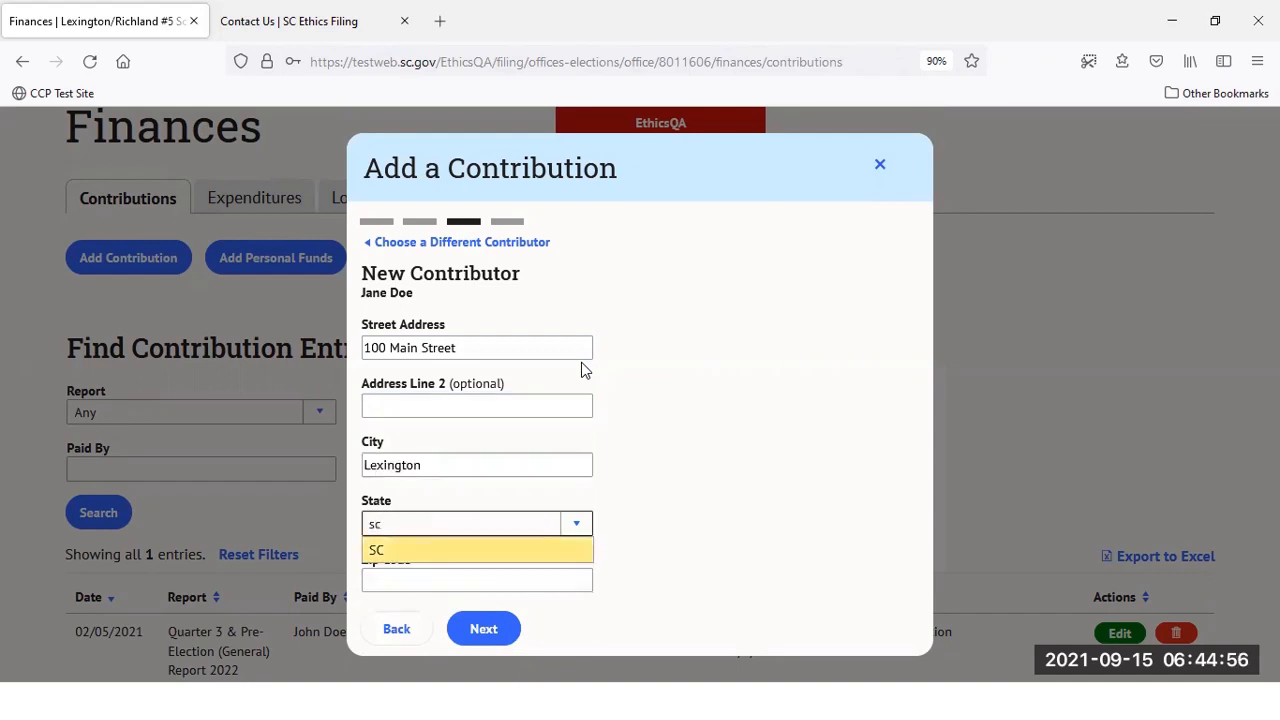
key(Tab)
text(29202)
key(Tab)
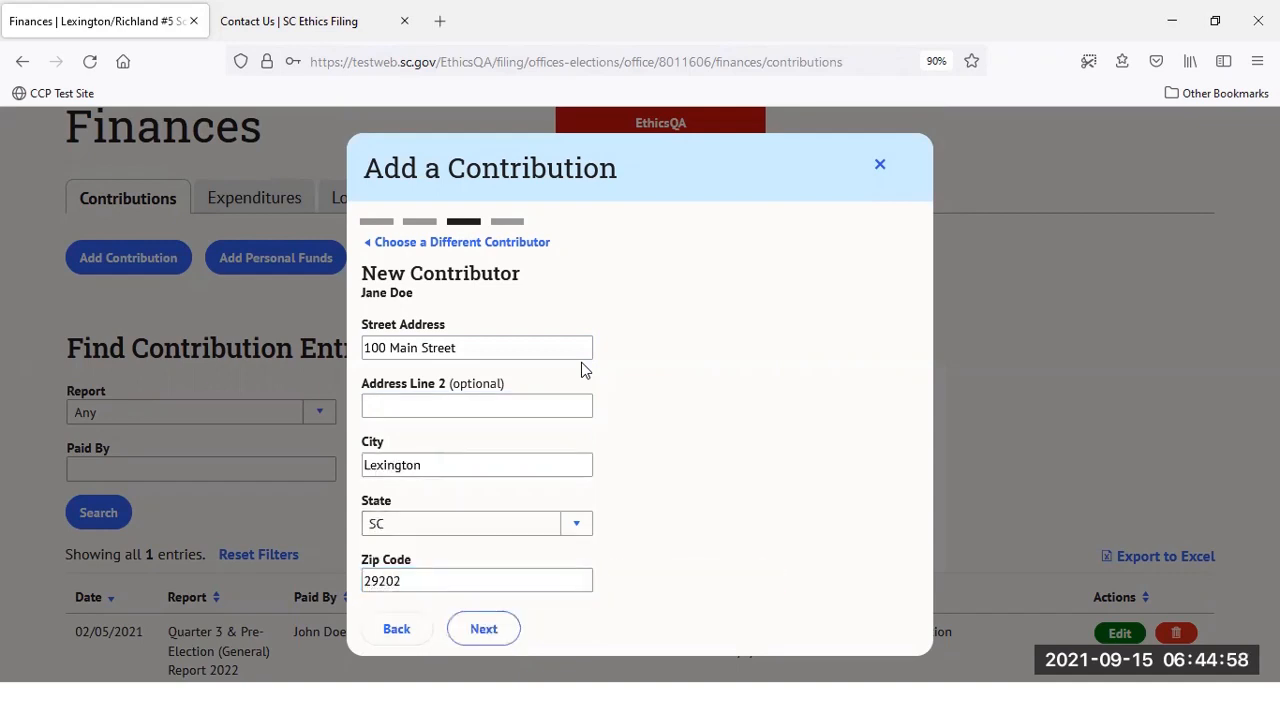
key(Return)
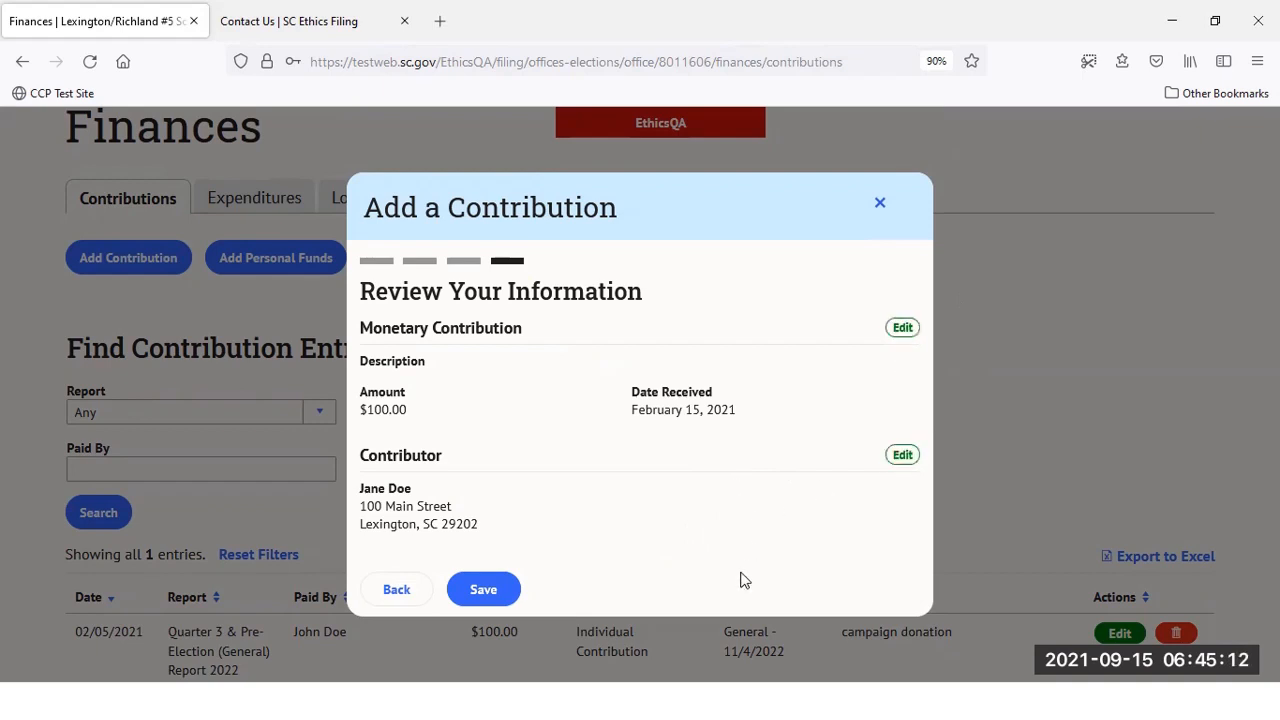
Save the $100.00 contribution without adding another, then begin adding personal funds
click(483, 590)
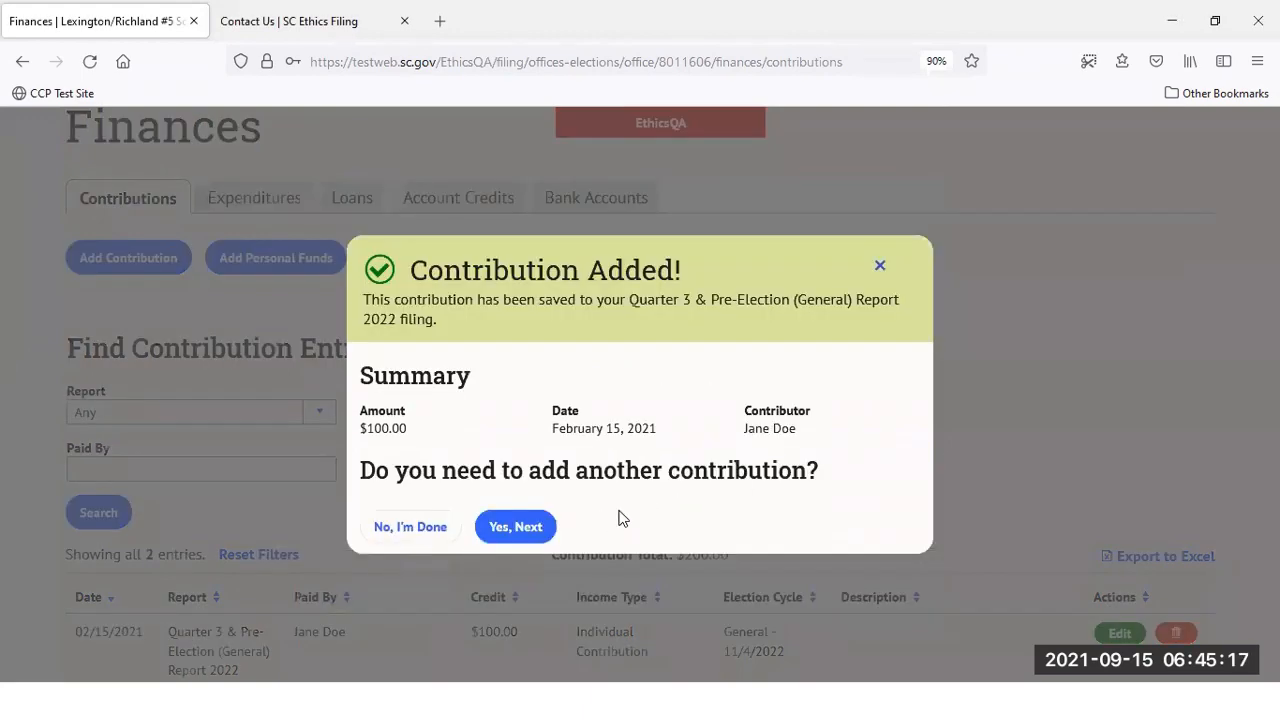
click(413, 528)
scroll(395, 521, down, 1)
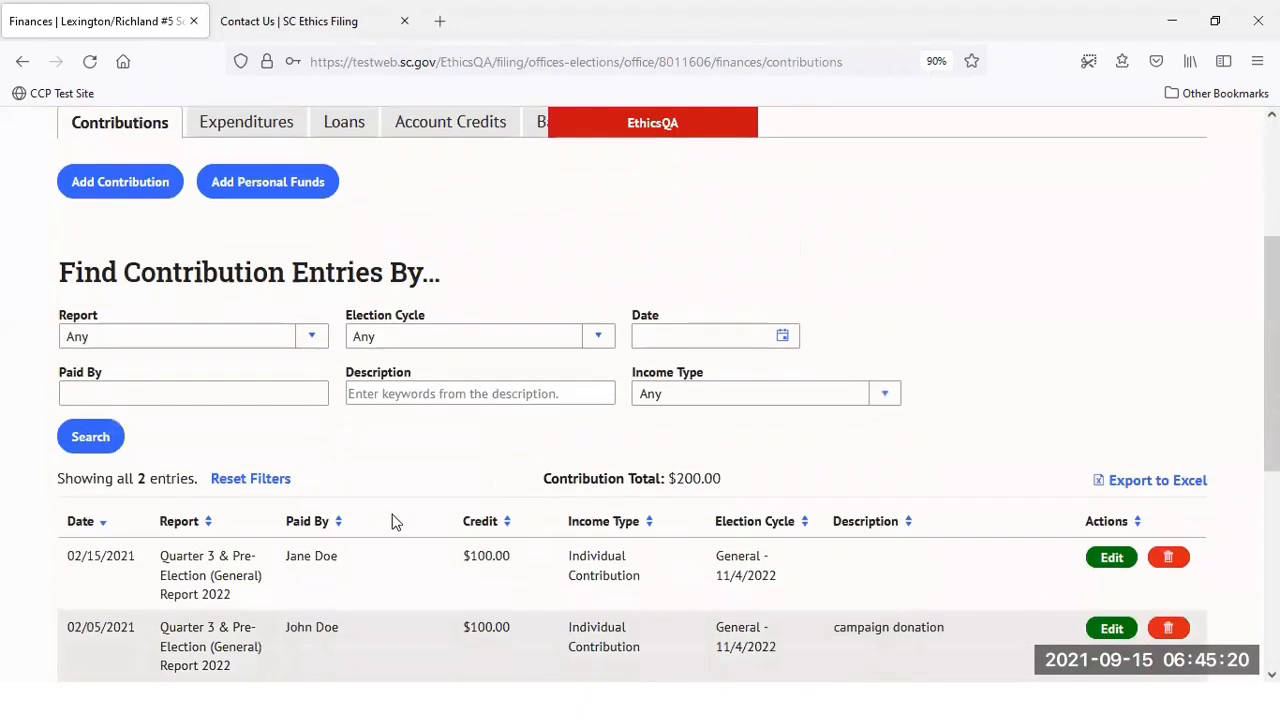
scroll(392, 521, down, 1)
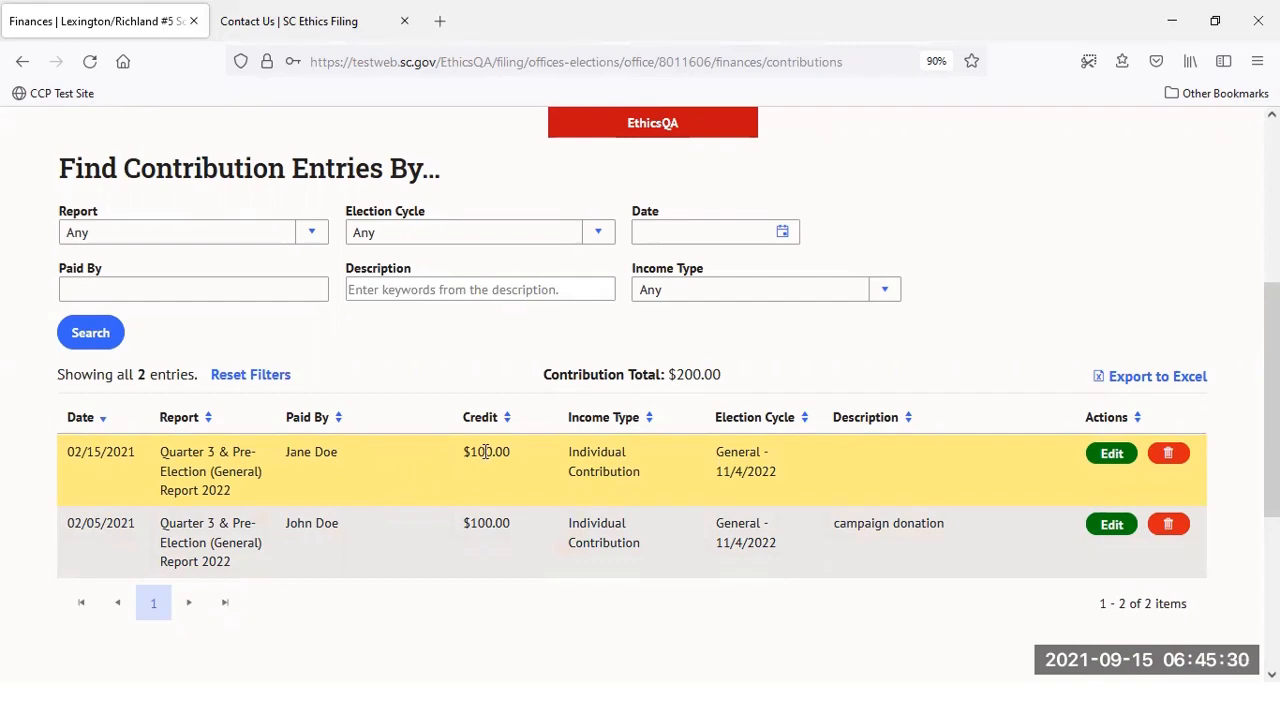
scroll(490, 455, up, 3)
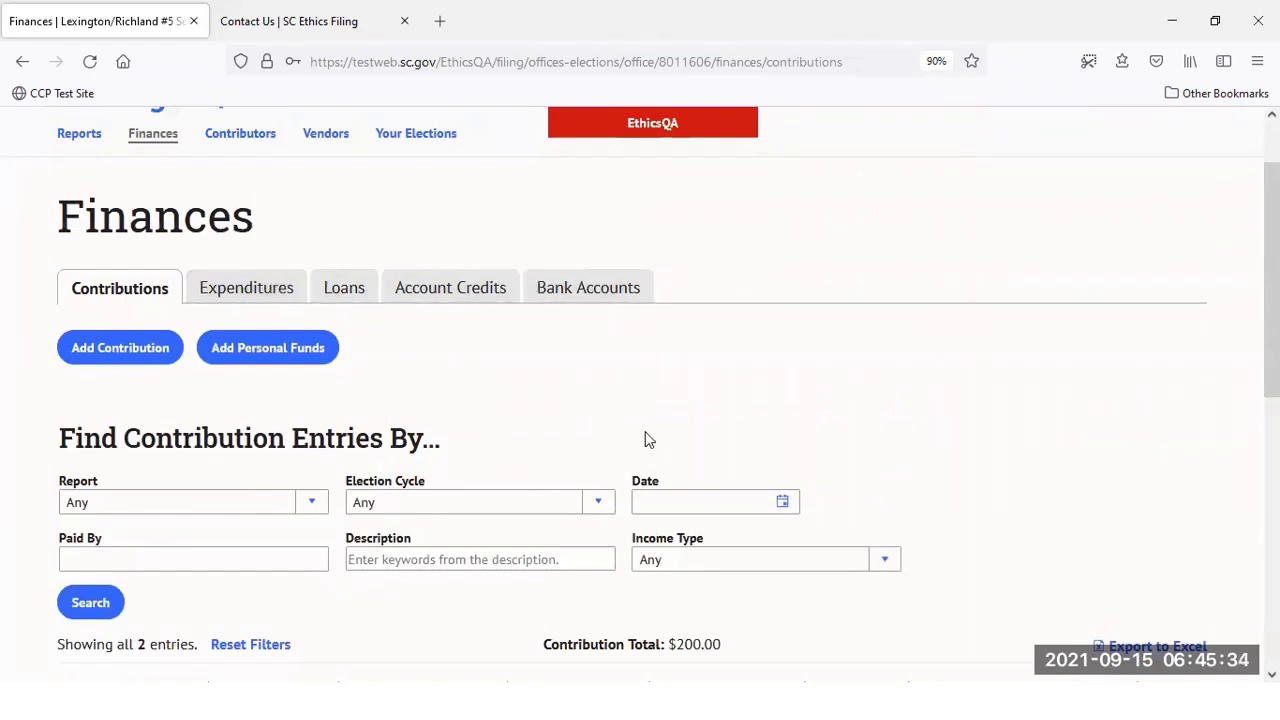
scroll(647, 397, down, 1)
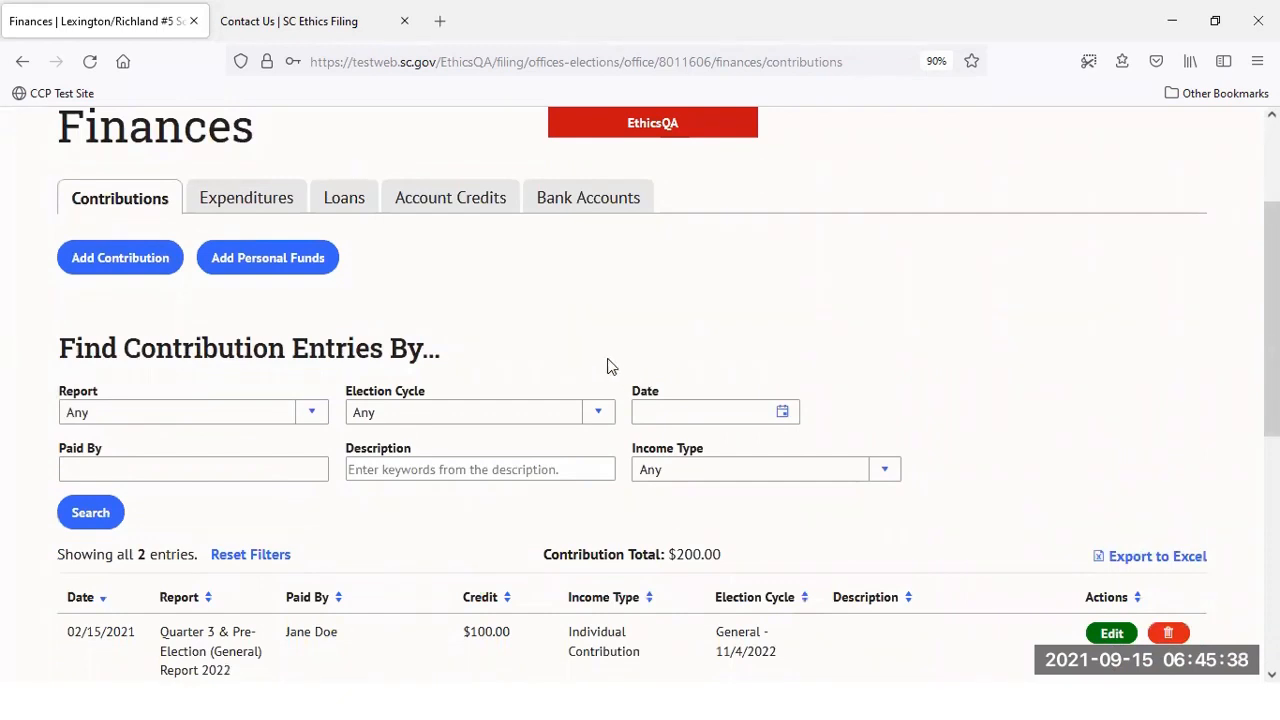
click(267, 257)
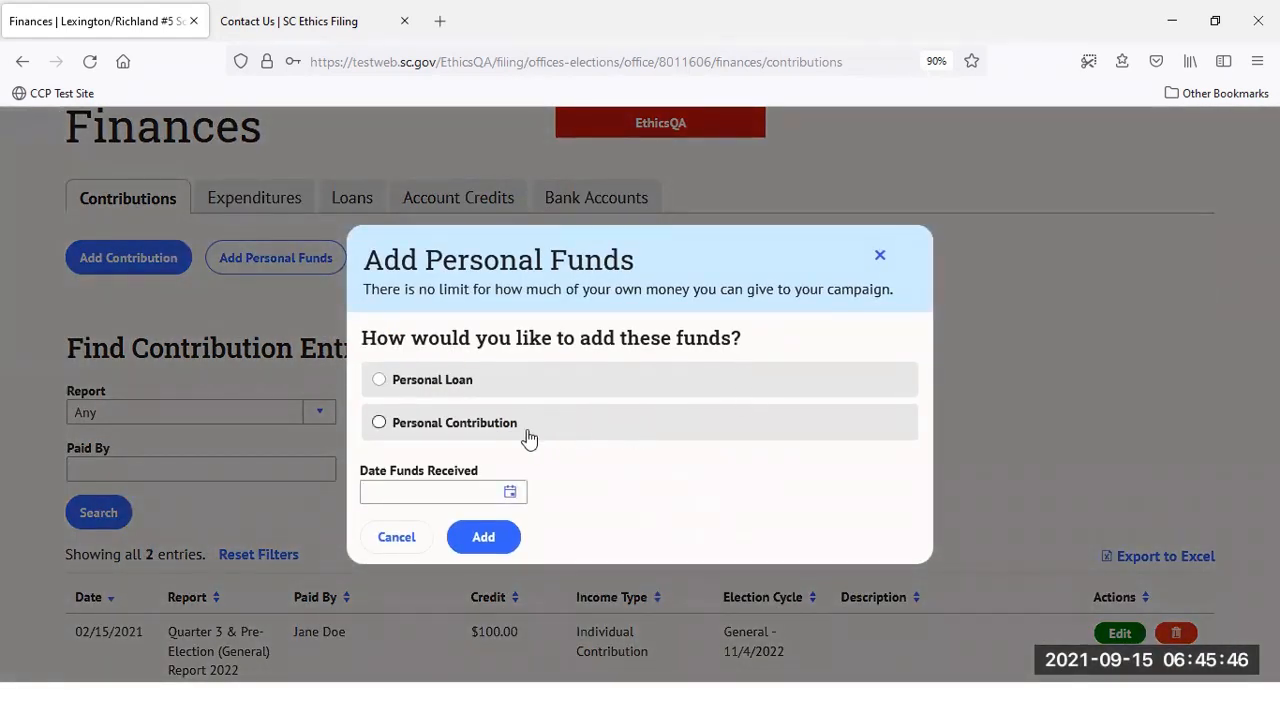
Add a $1,000.00 personal contribution received 3/10/2021, then go to Expenditures
click(497, 432)
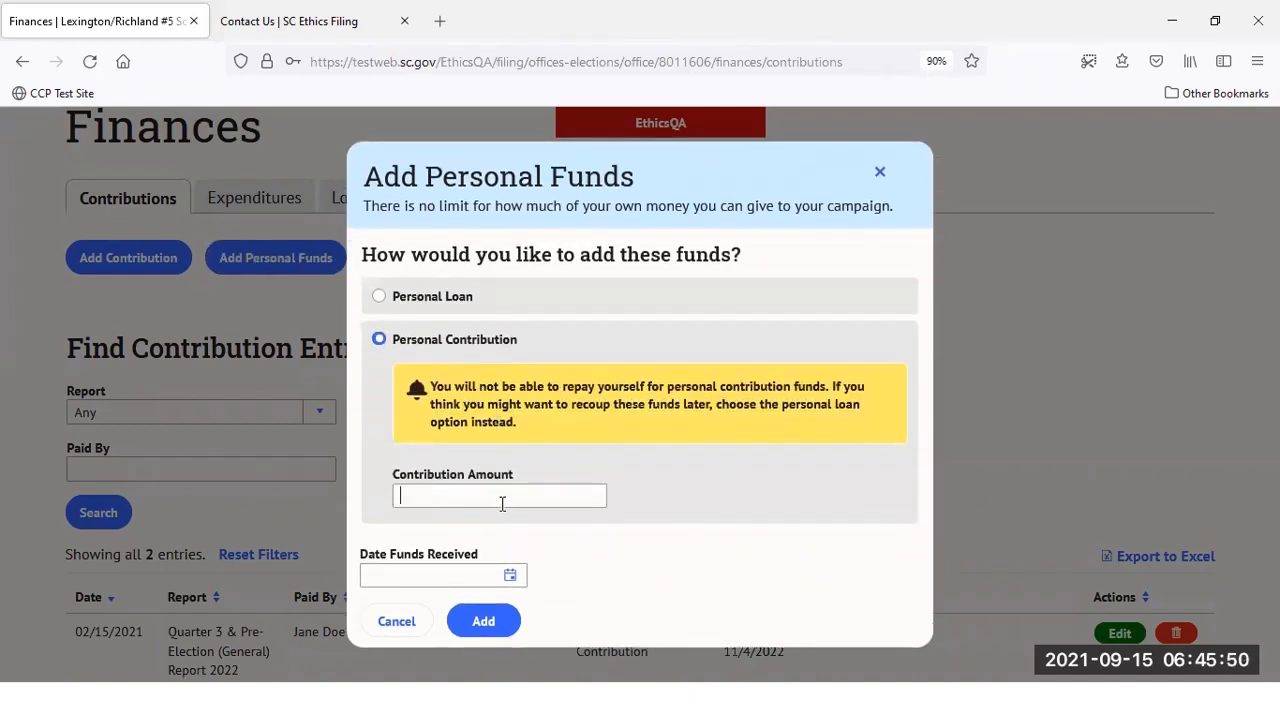
text(1000)
click(368, 575)
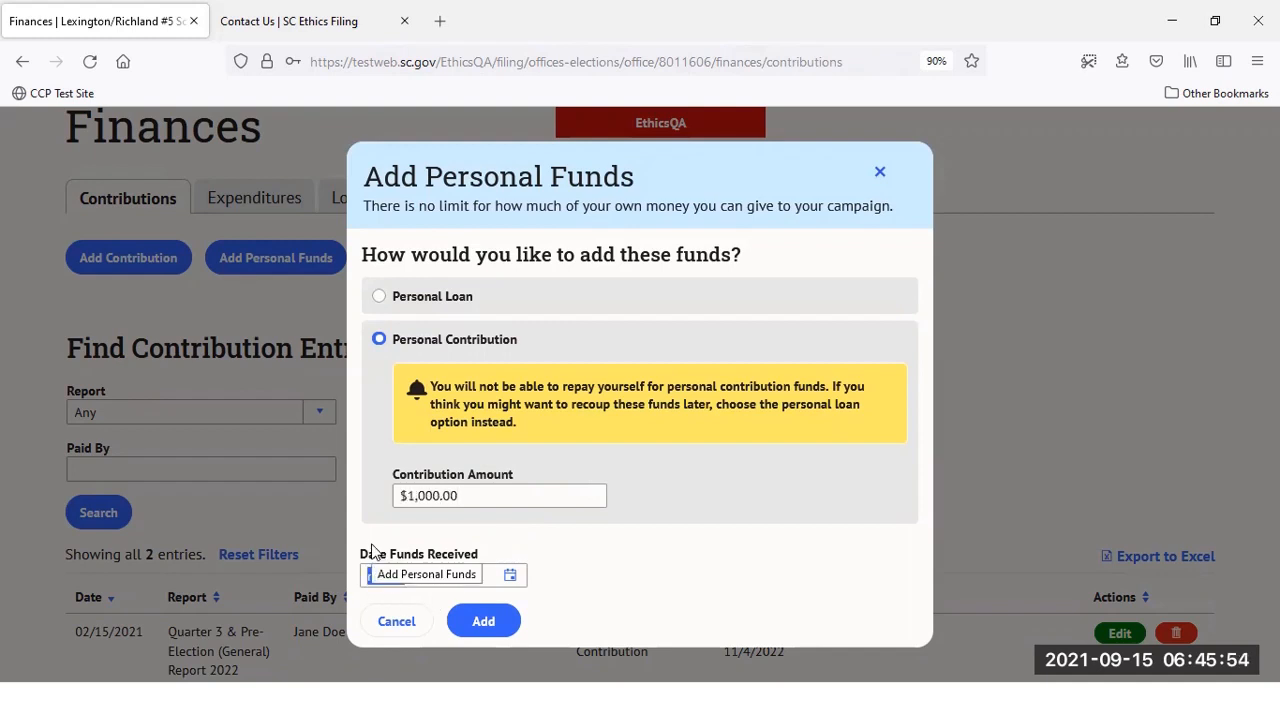
text(3/10/)
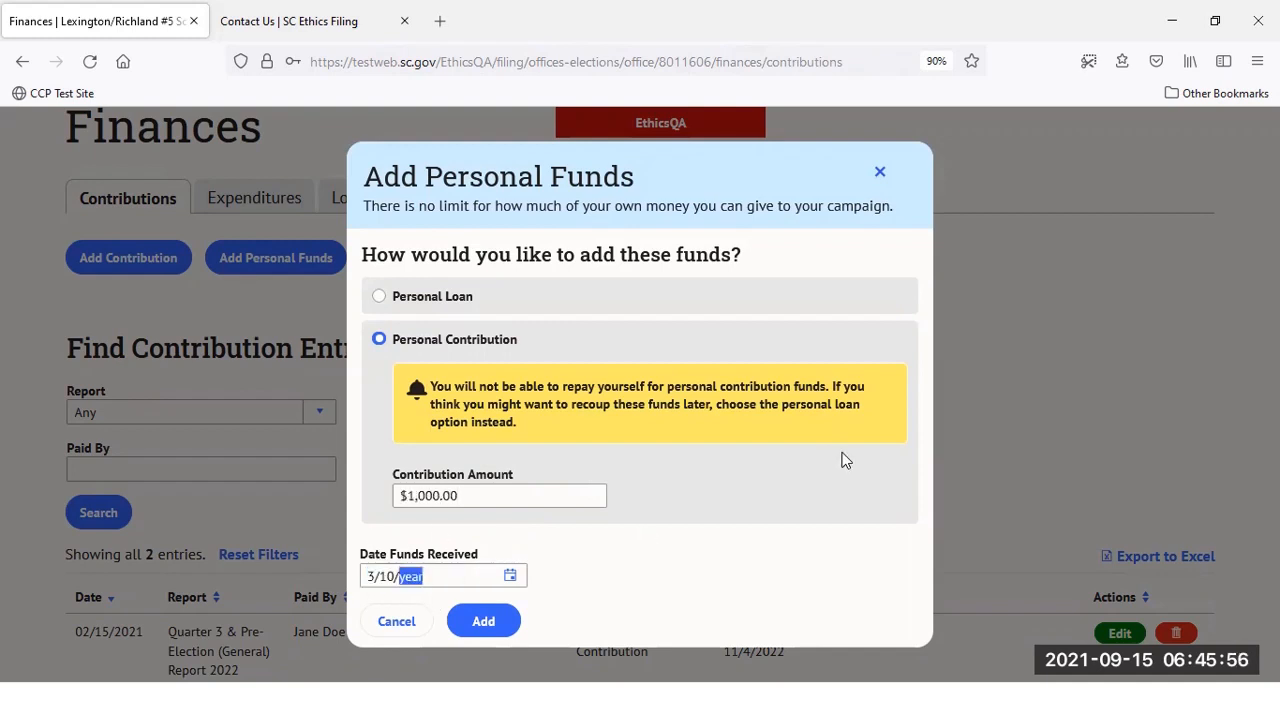
text(2021)
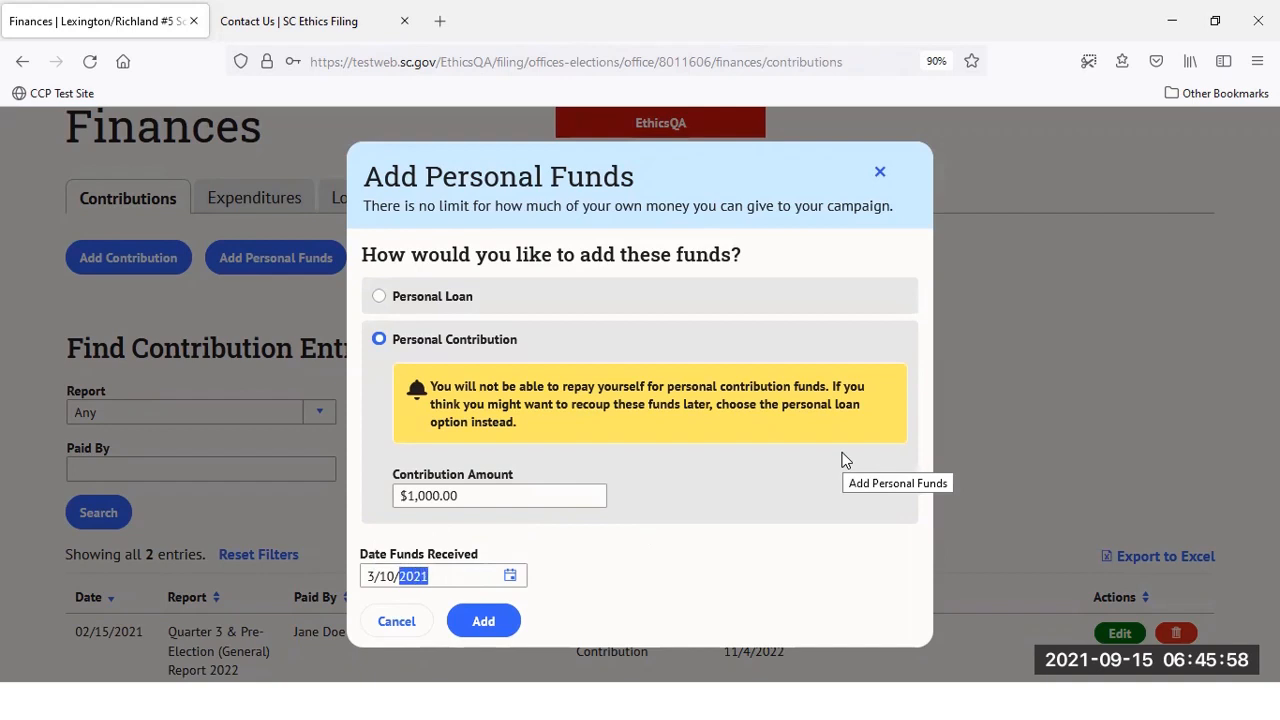
click(506, 606)
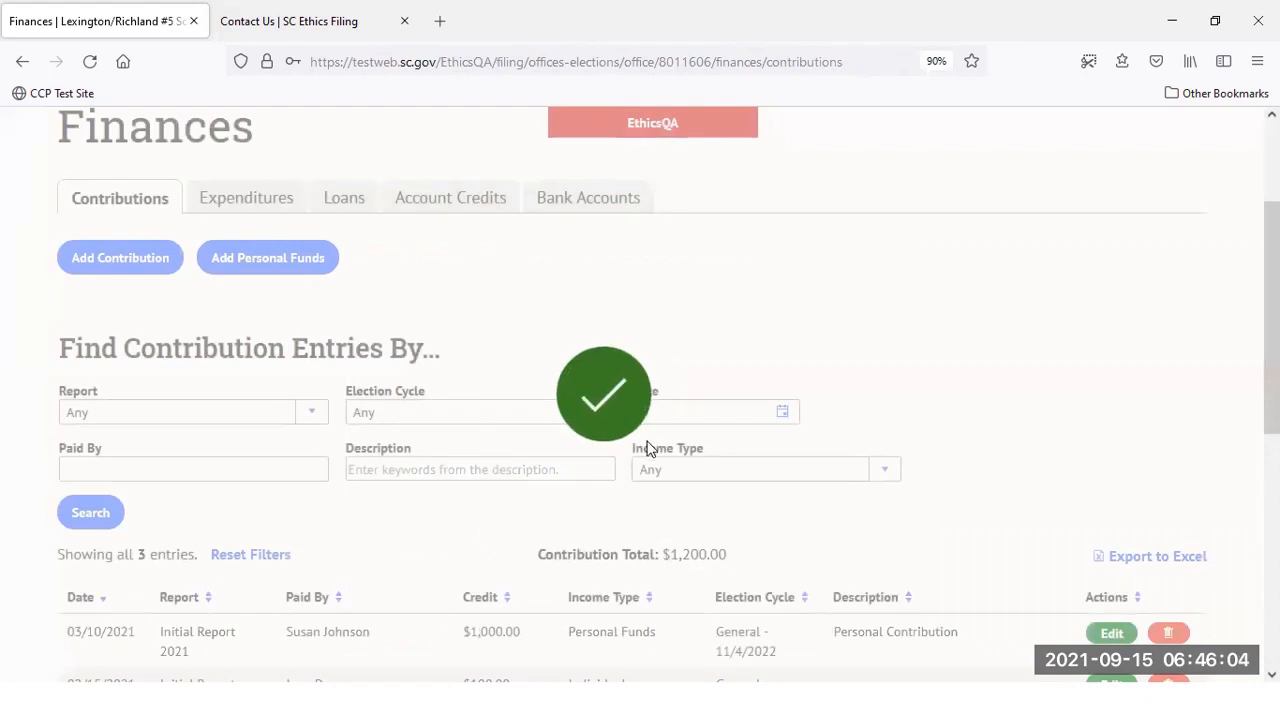
scroll(718, 424, down, 3)
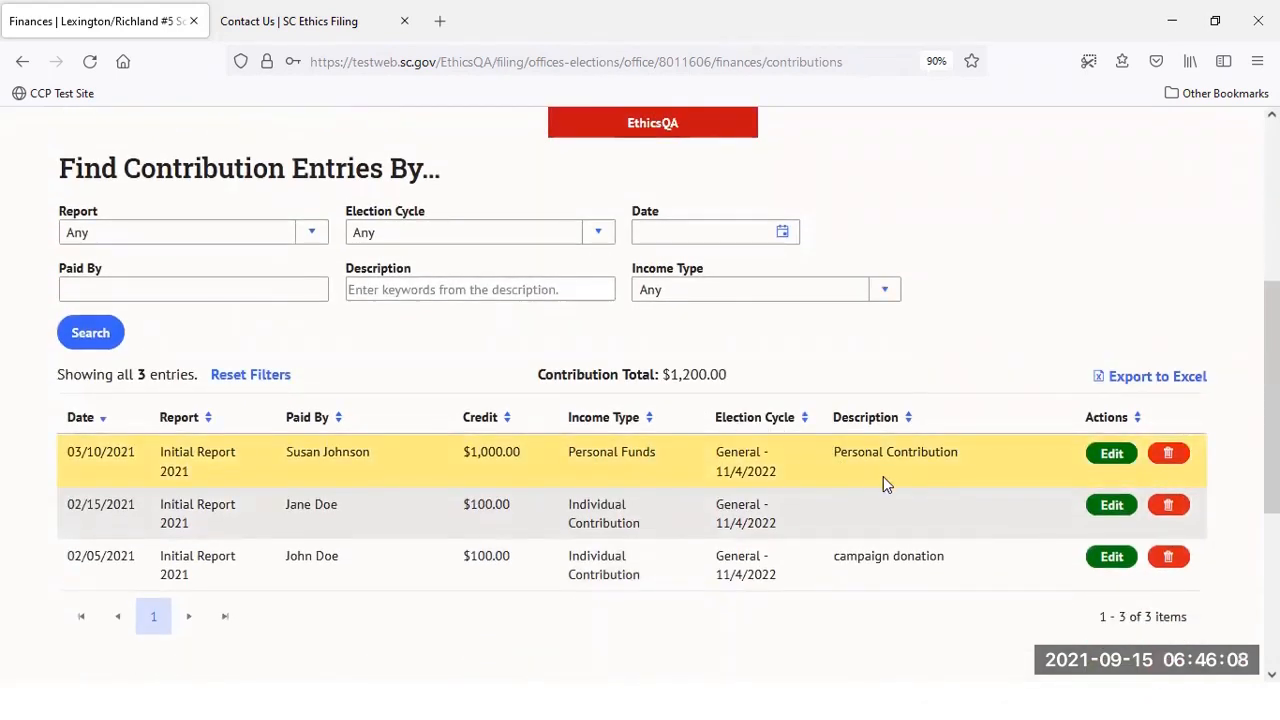
scroll(920, 503, up, 4)
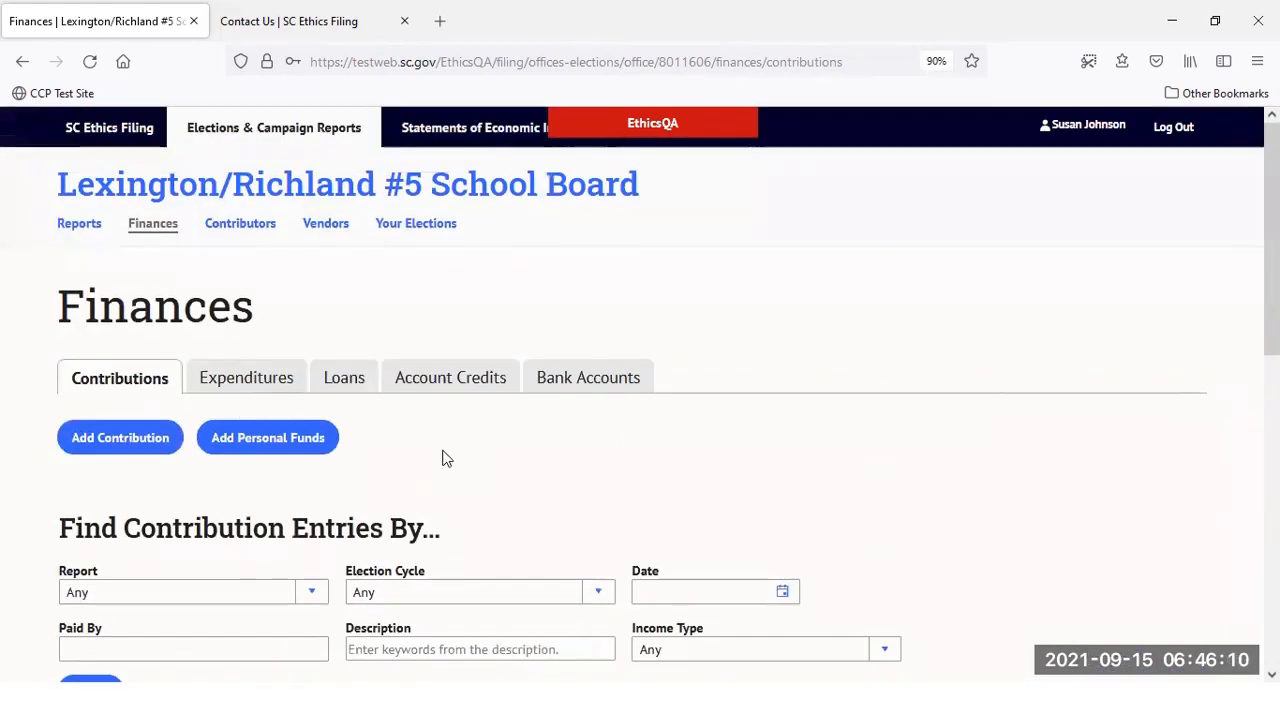
click(260, 378)
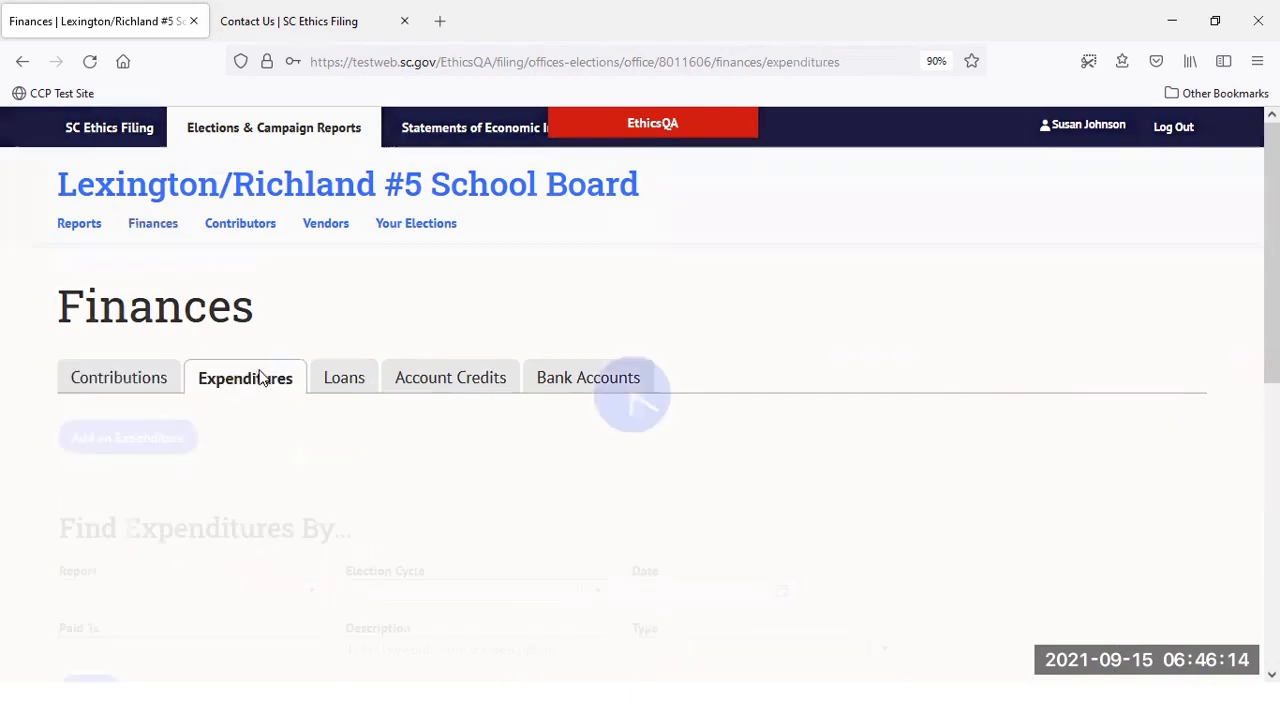
Add an expenditure described as 'campaign signs', $100.00 paid 3/20/2021, and continue to the vendor step
scroll(345, 380, down, 1)
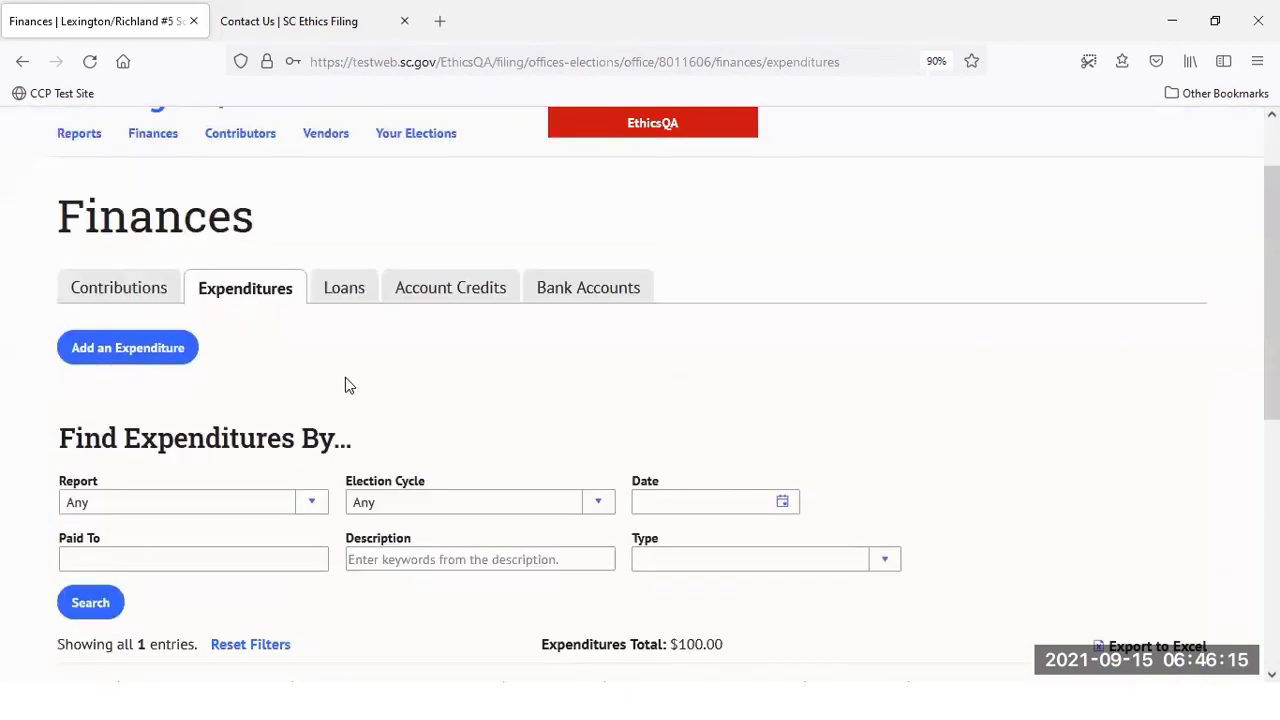
click(174, 350)
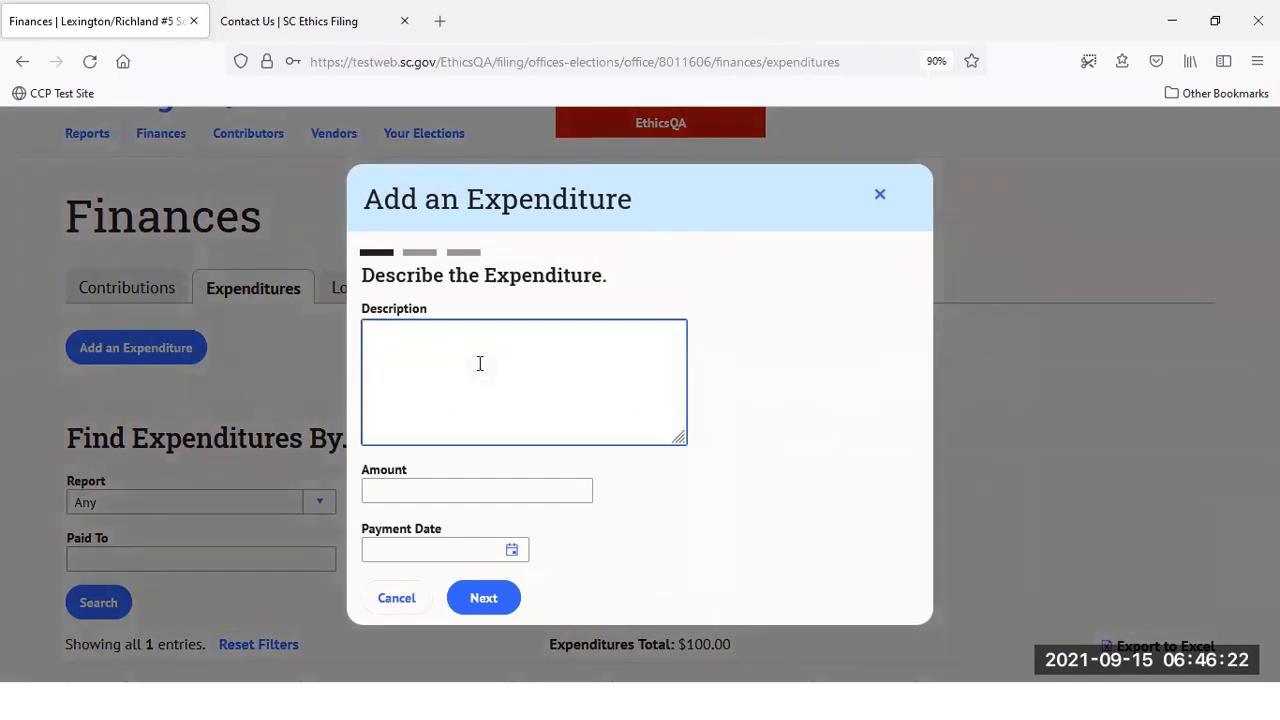
text(campaign signs)
click(438, 490)
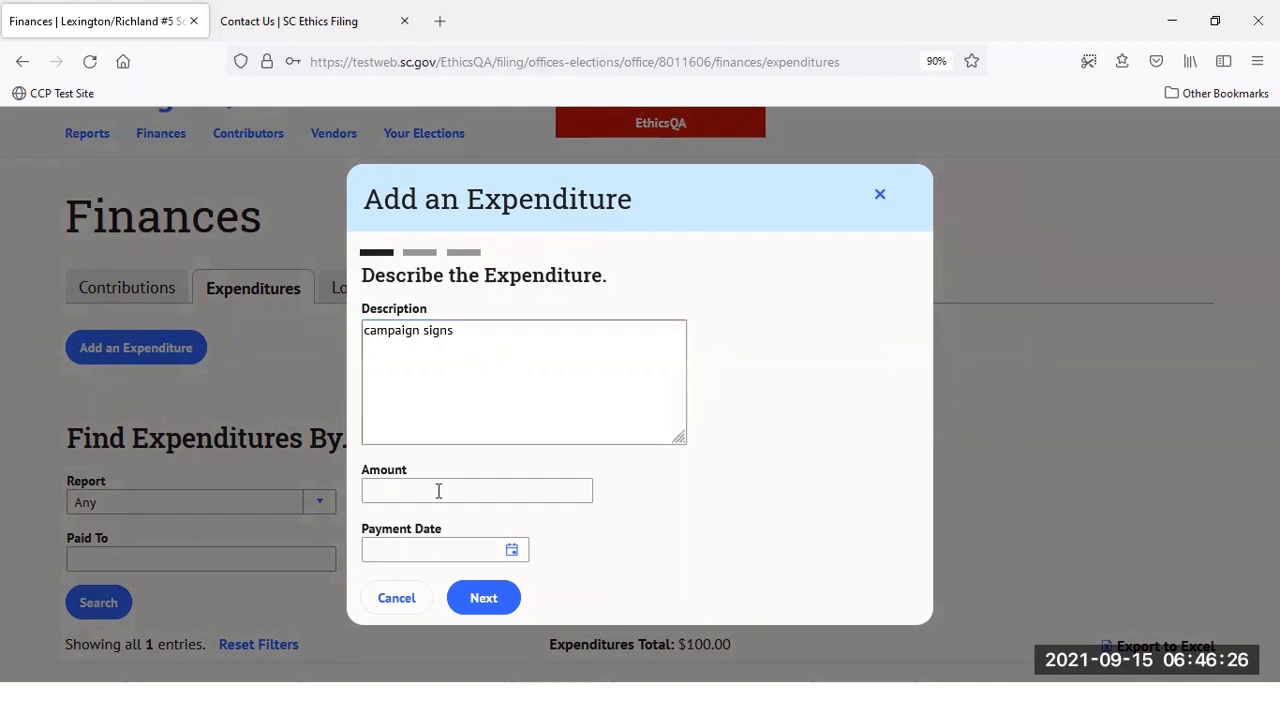
text(100)
click(386, 553)
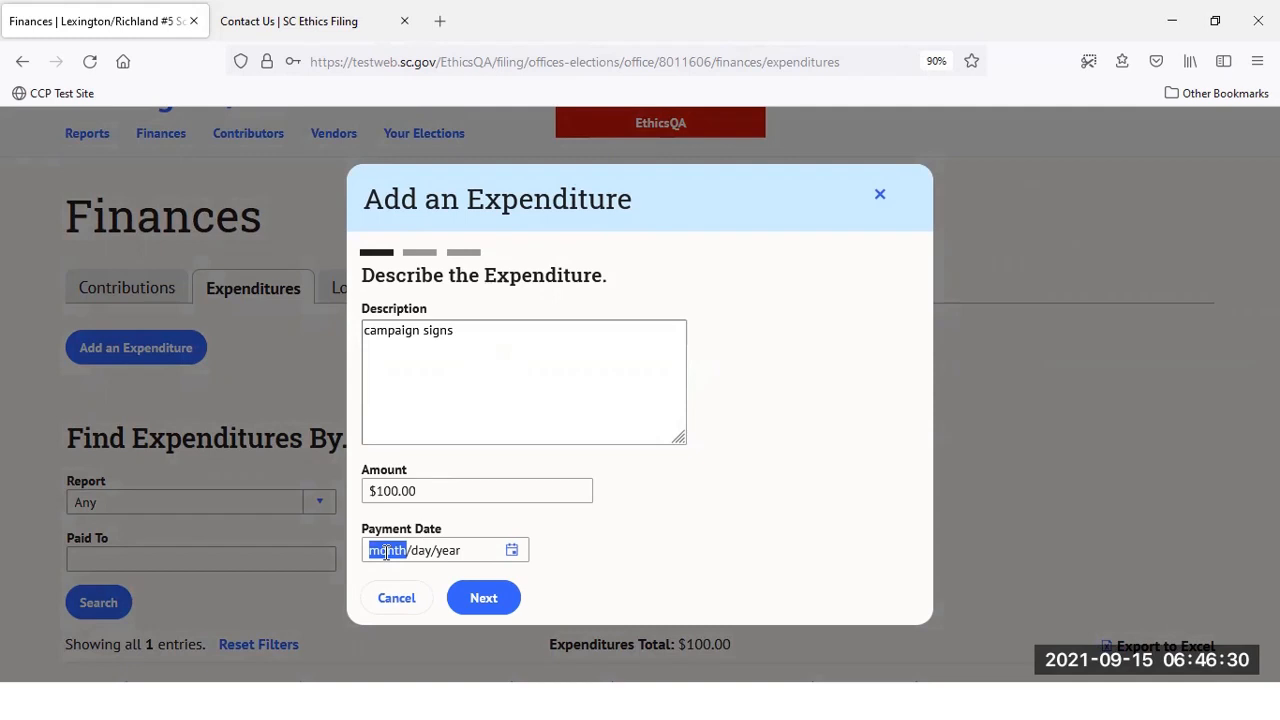
text(3102021)
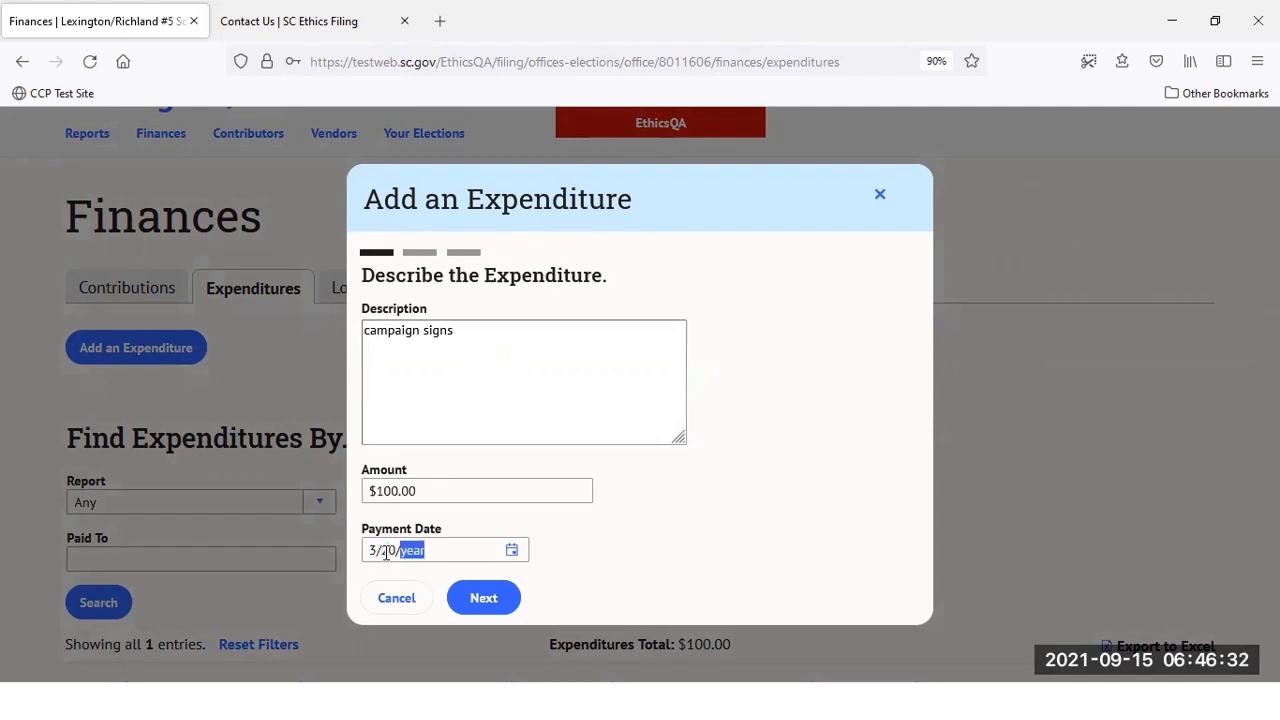
click(622, 518)
click(482, 598)
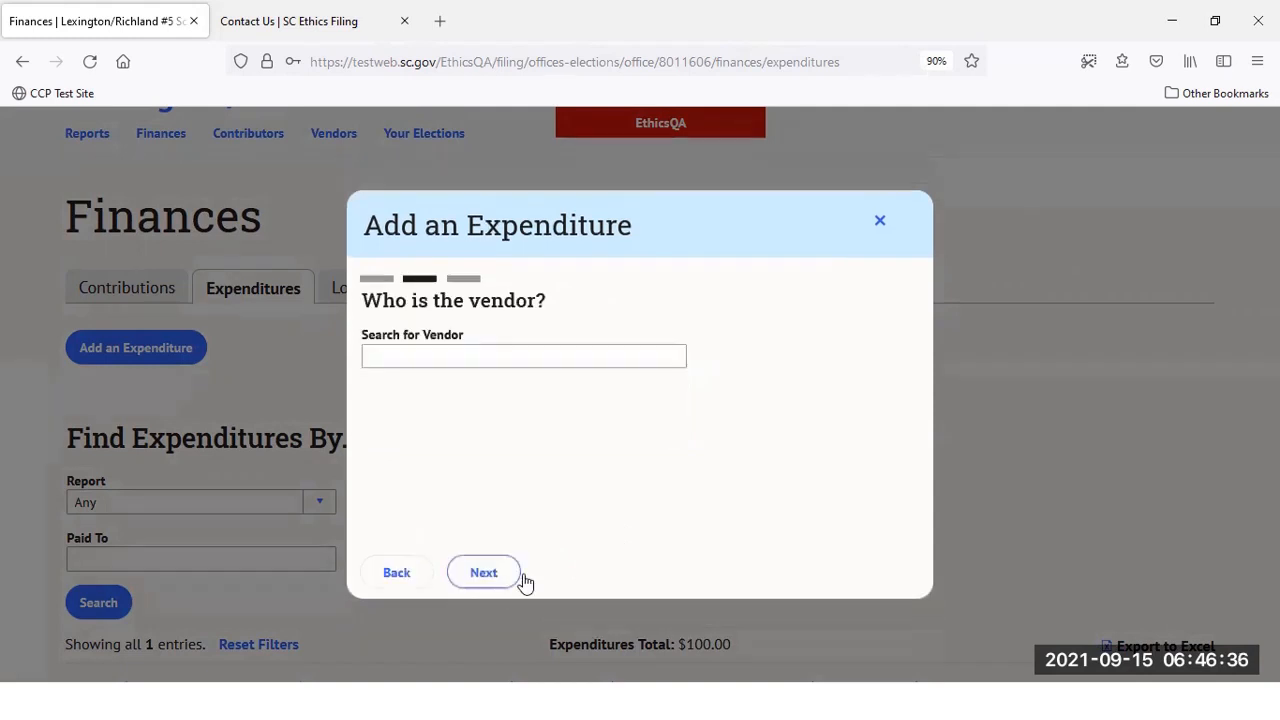
Search 'Campa', pick the existing Campaign Sign Vendor, and continue to the review
click(605, 355)
click(573, 361)
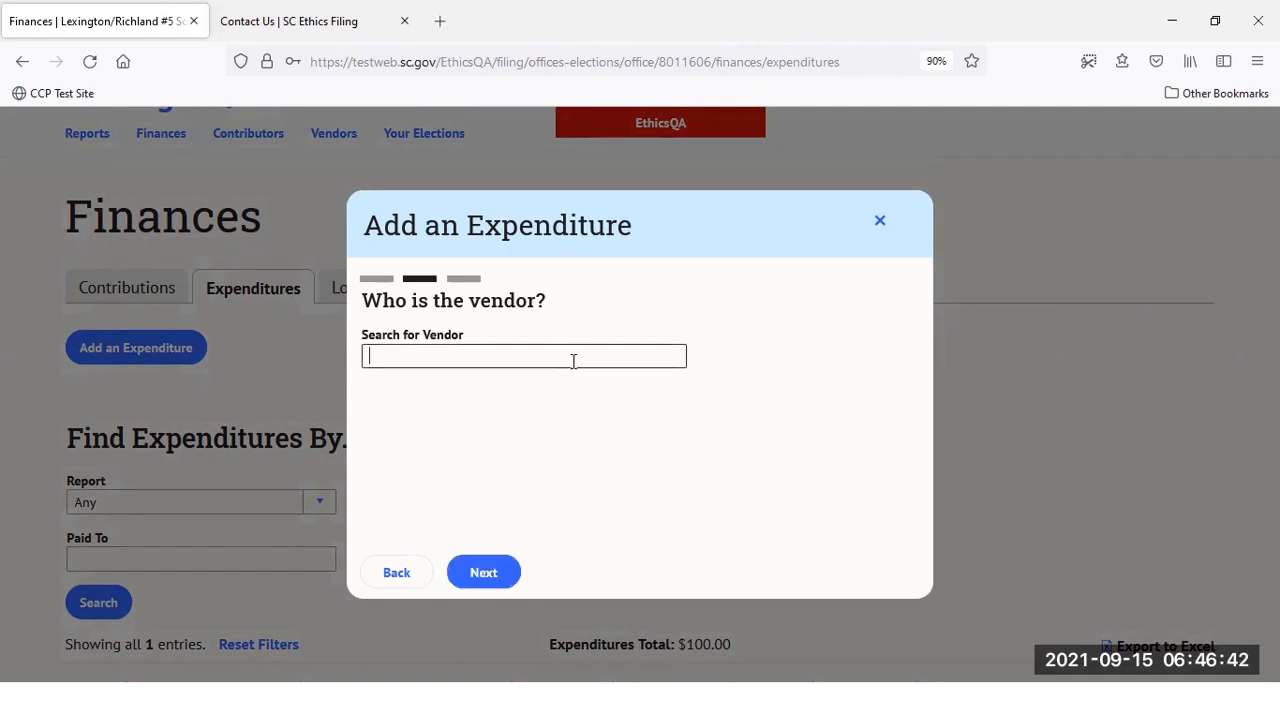
text(Campaign Sign Vendor)
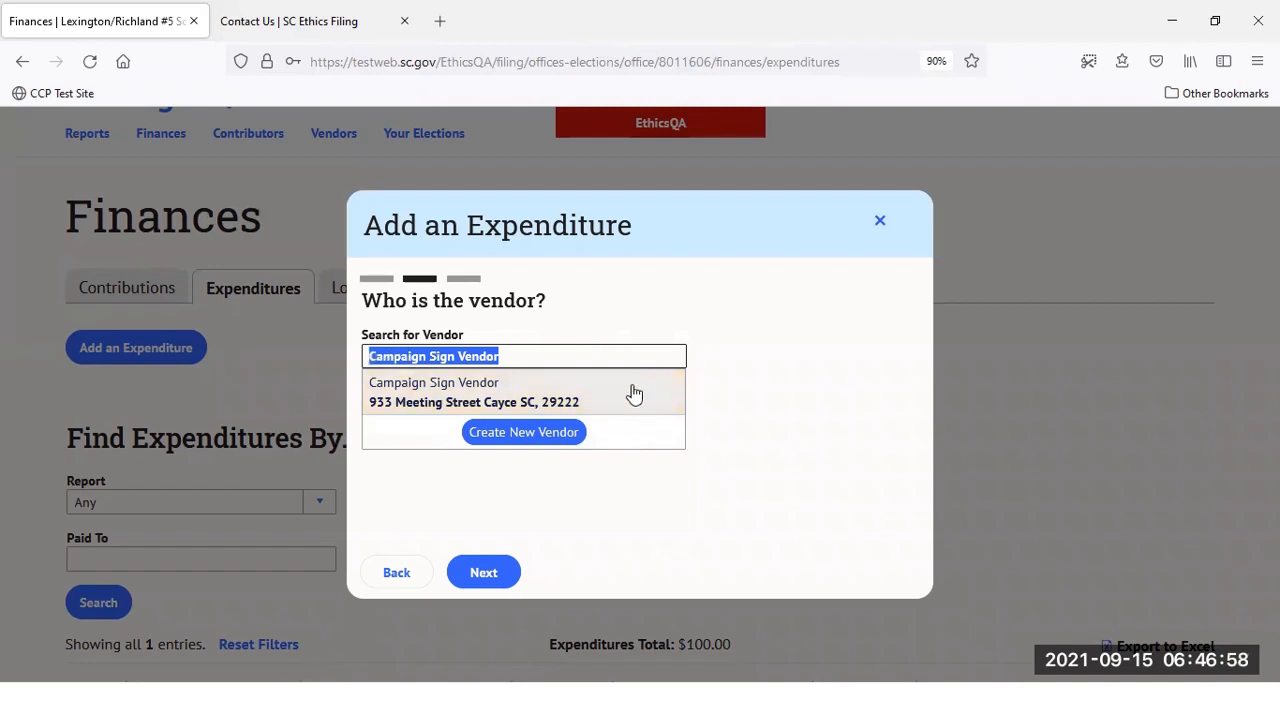
click(510, 396)
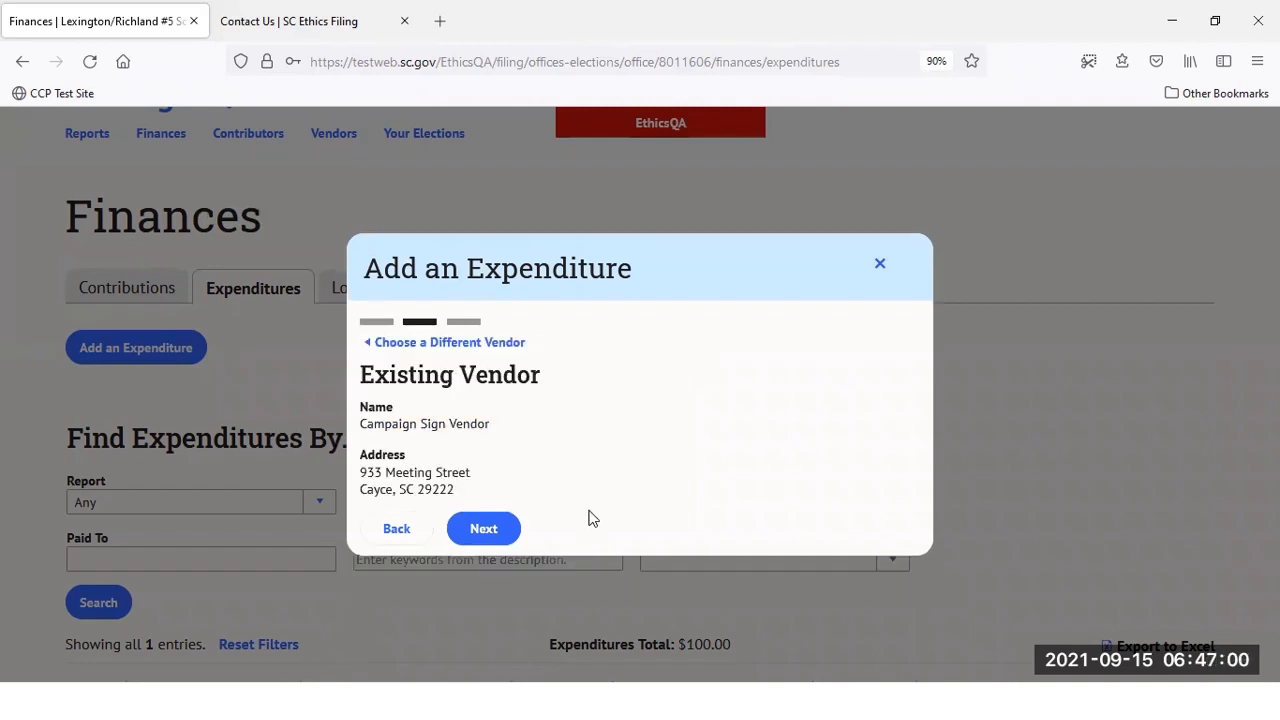
click(471, 523)
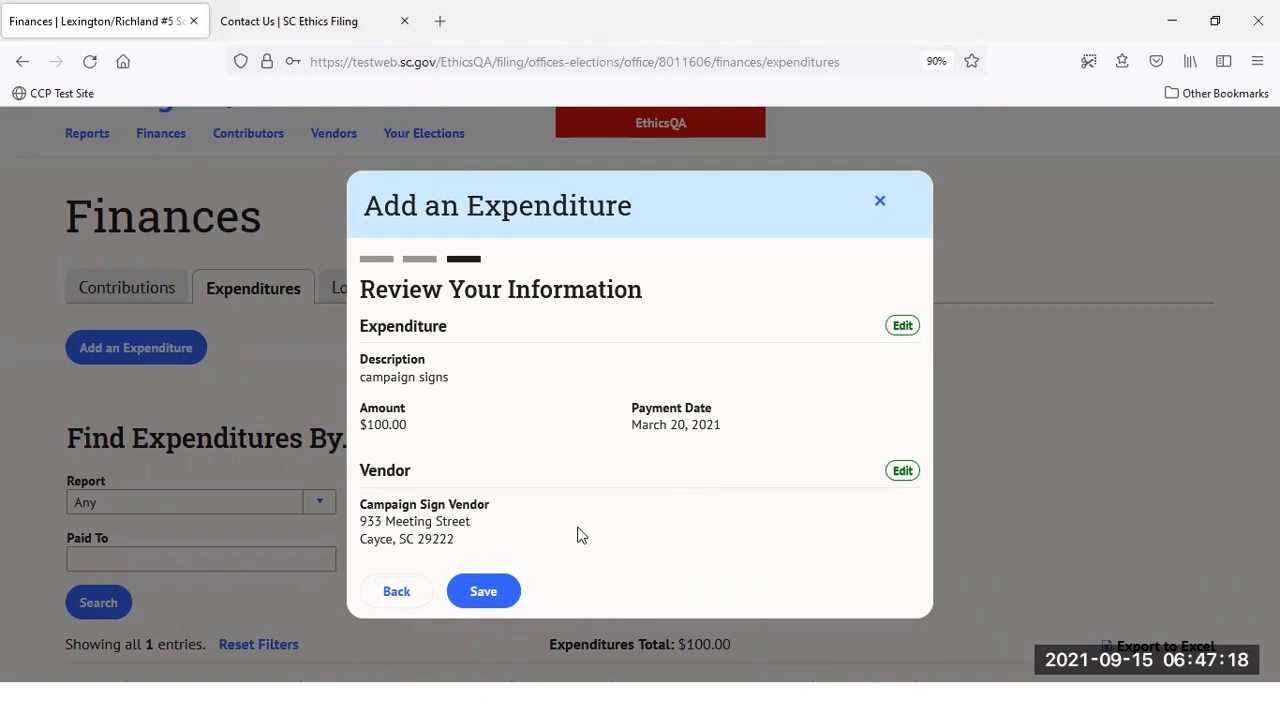
Save the campaign-signs expenditure and decline adding another, leaving two expenditures totalling $200.00
click(466, 591)
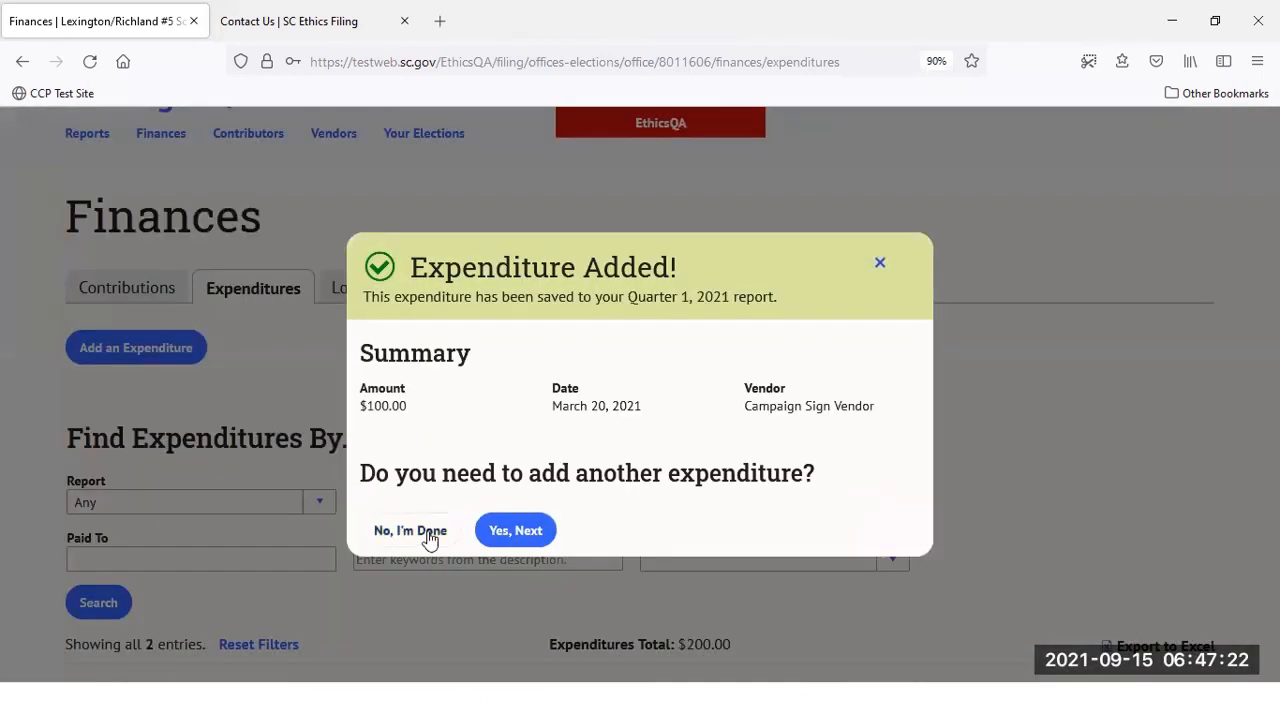
click(401, 535)
scroll(454, 514, down, 3)
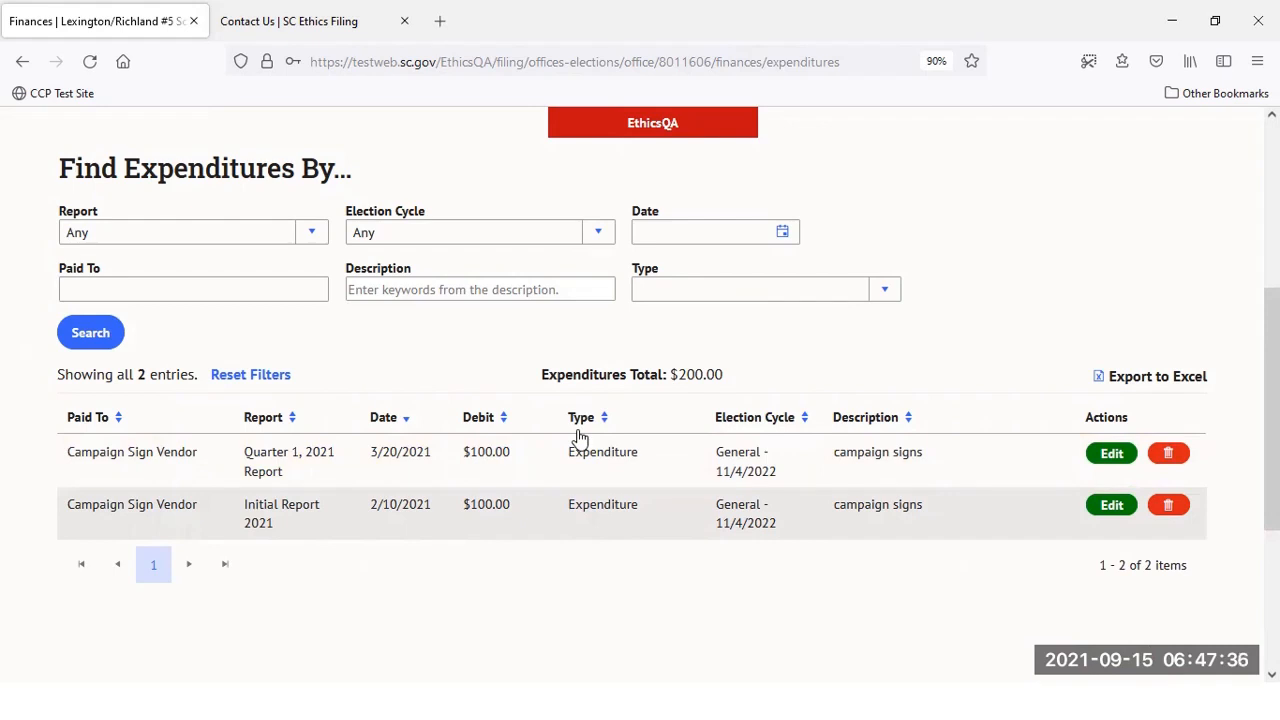
scroll(643, 523, up, 5)
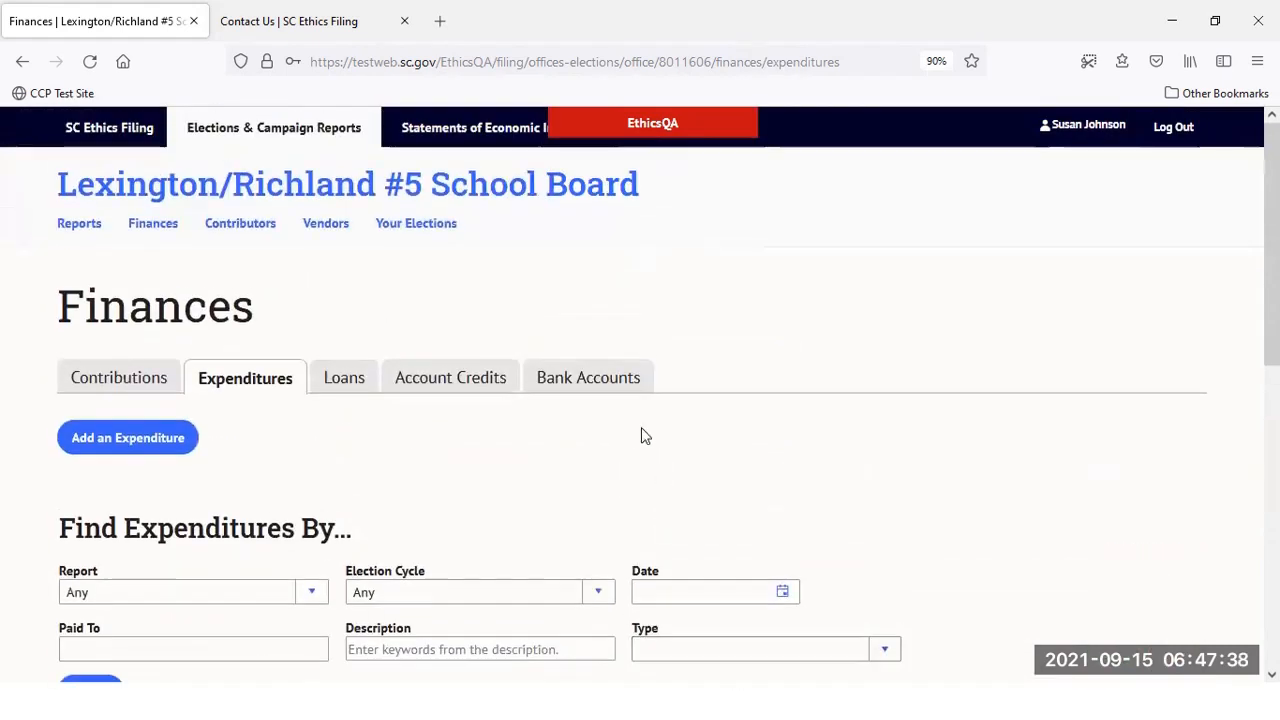
Return to the Lexington/Richland #5 School Board office page and open Upload Spreadsheet for bulk entries
click(486, 183)
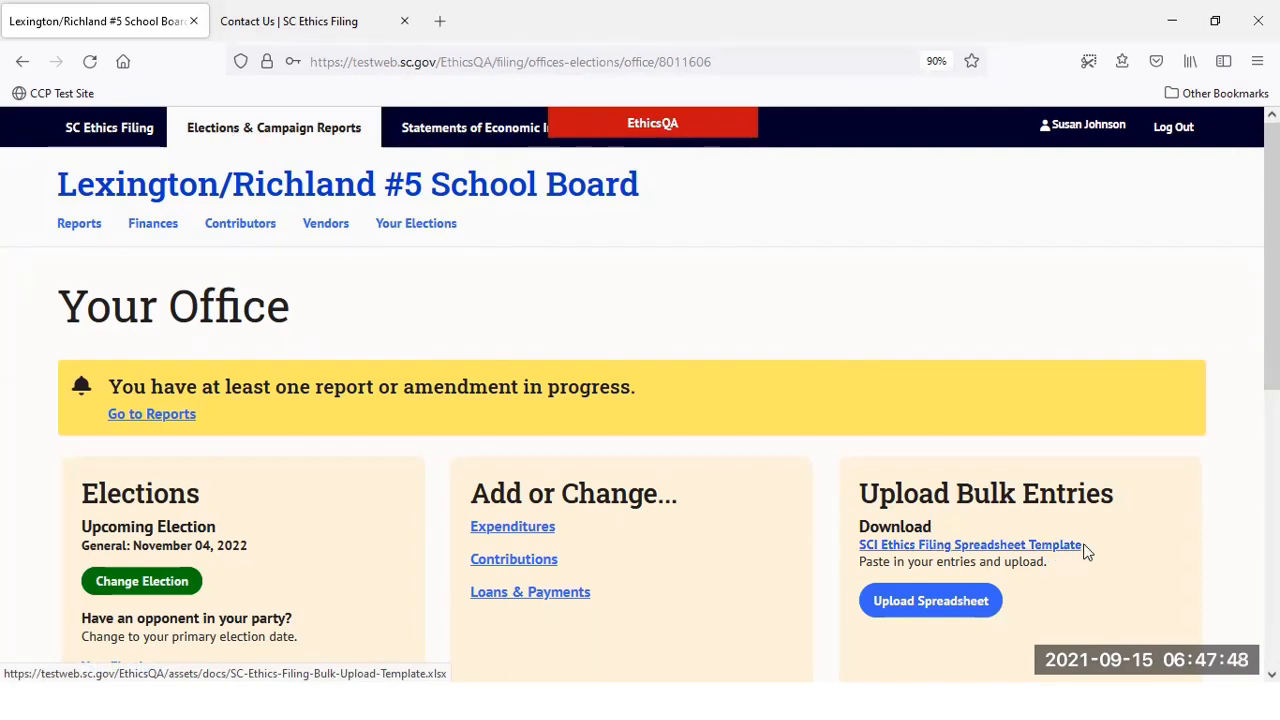
scroll(1088, 520, down, 1)
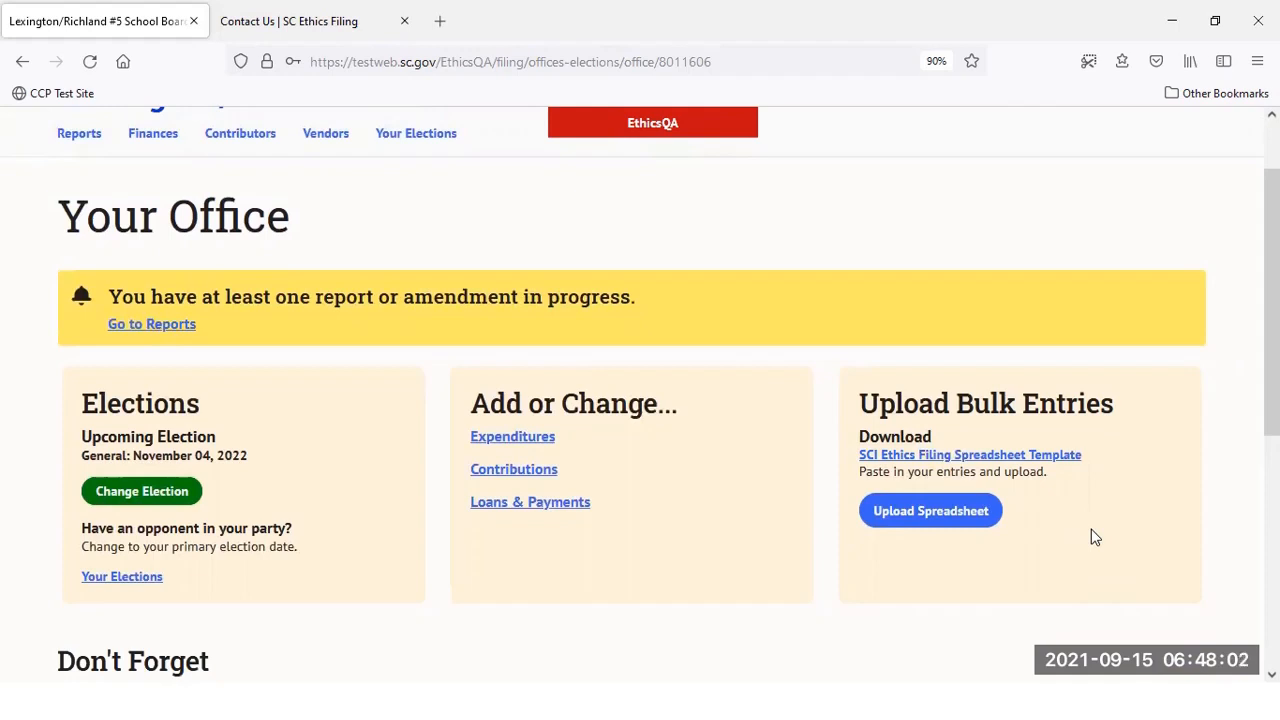
click(963, 520)
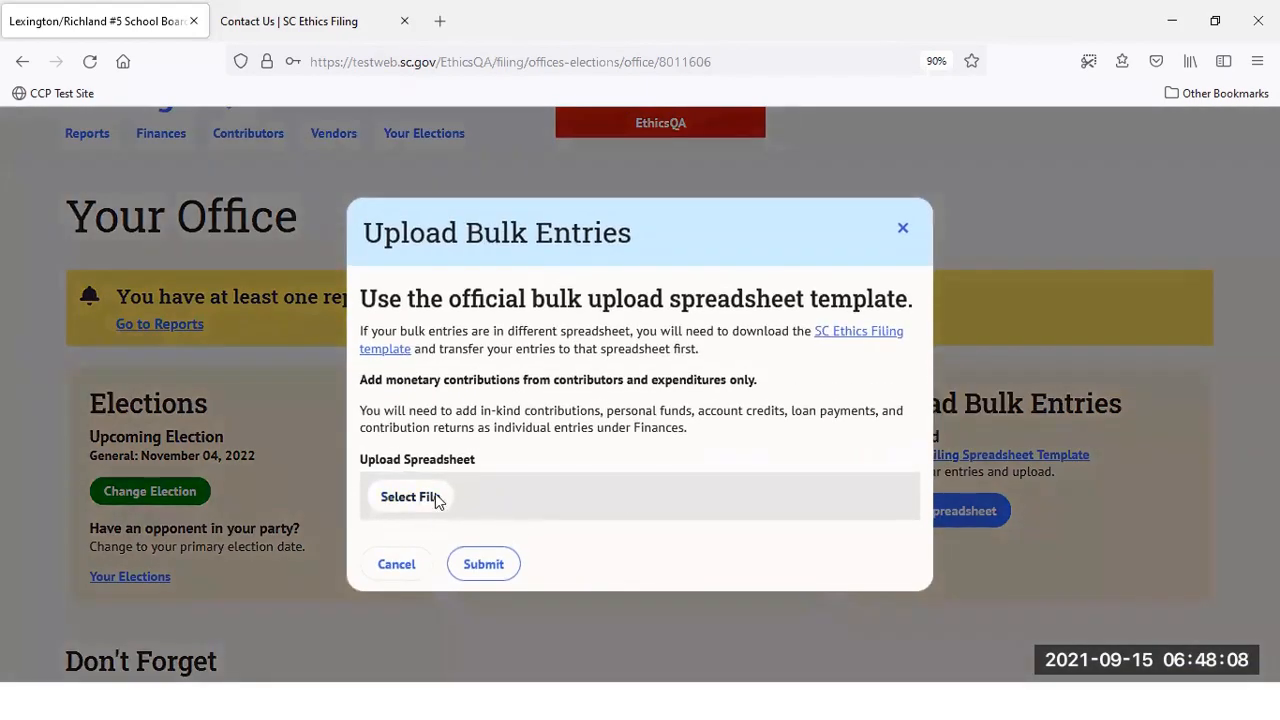
Submit the SC-Ethics-Filing-Bulk-Upload-Template-Training.xlsx spreadsheet for bulk upload
click(430, 497)
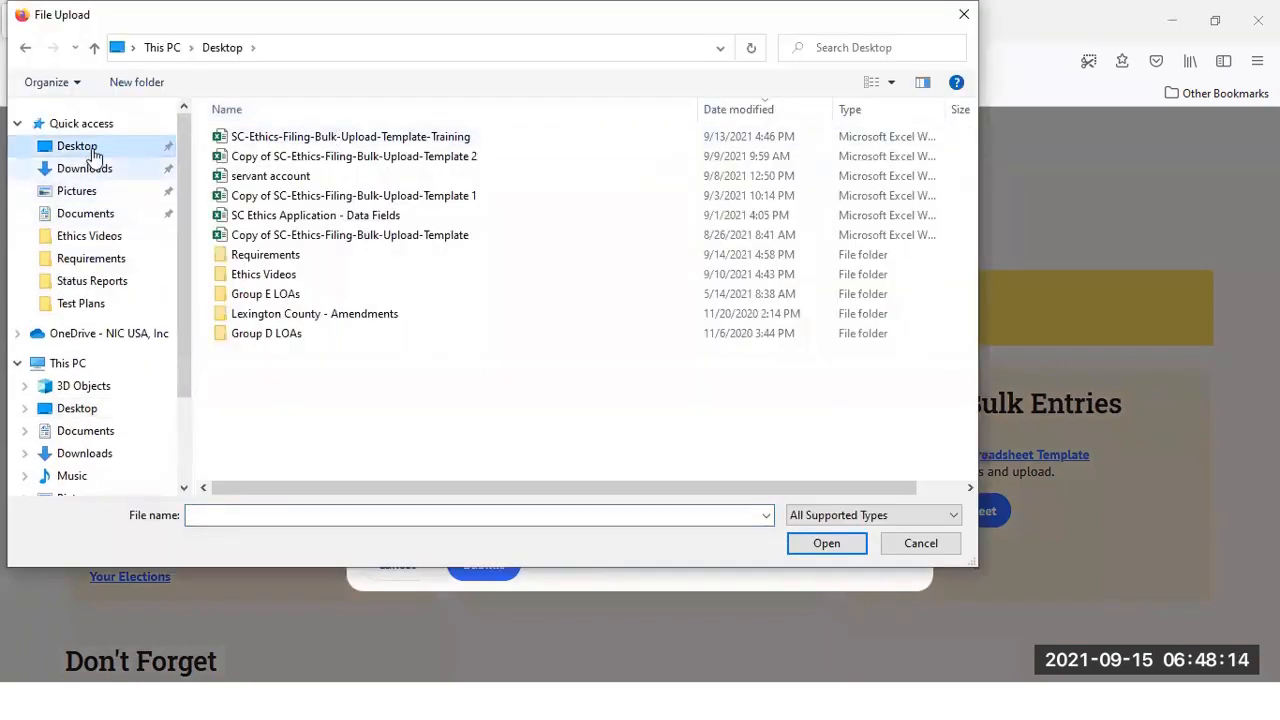
double_click(491, 136)
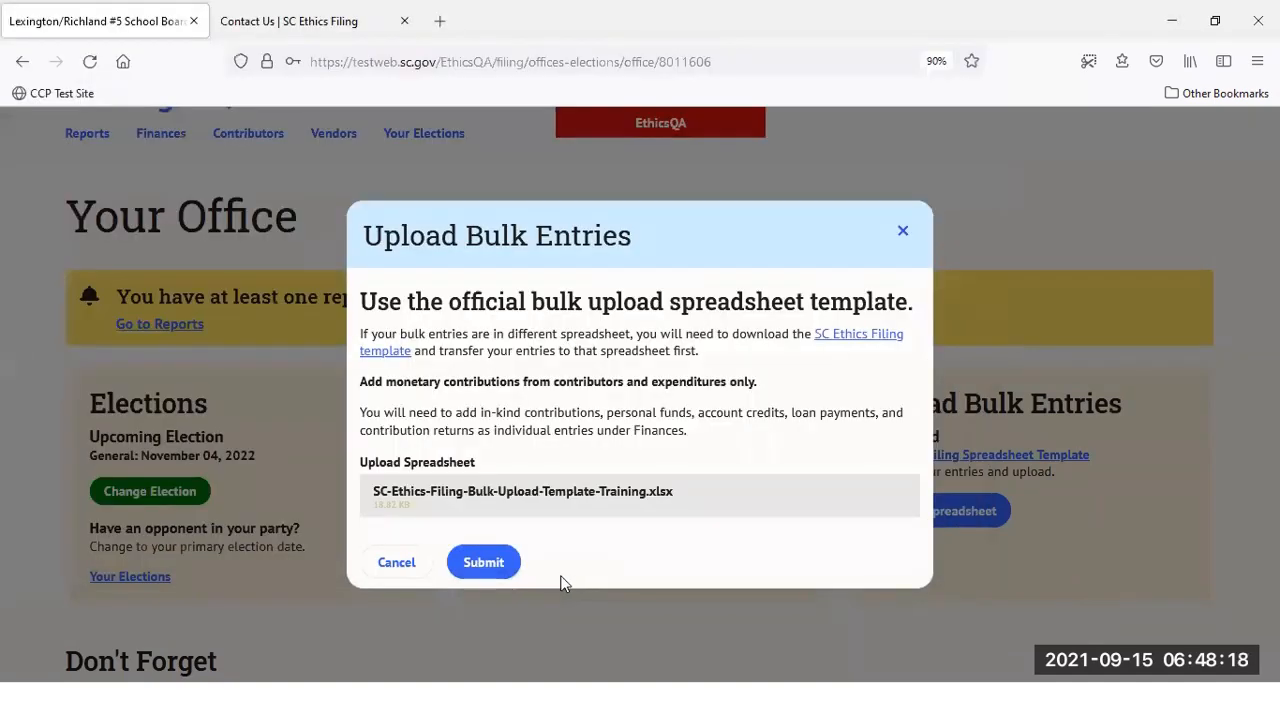
click(482, 561)
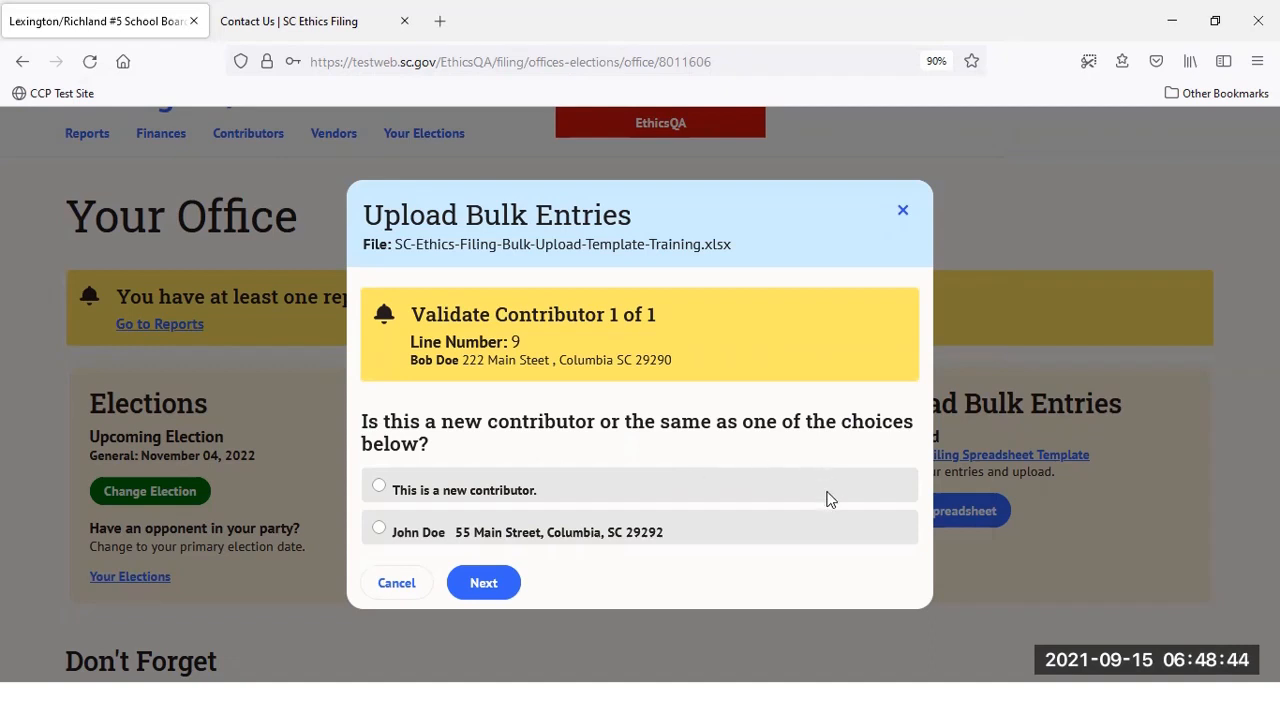
Match the contributor to the existing one using the spreadsheet entry details, and confirm the upload
click(601, 541)
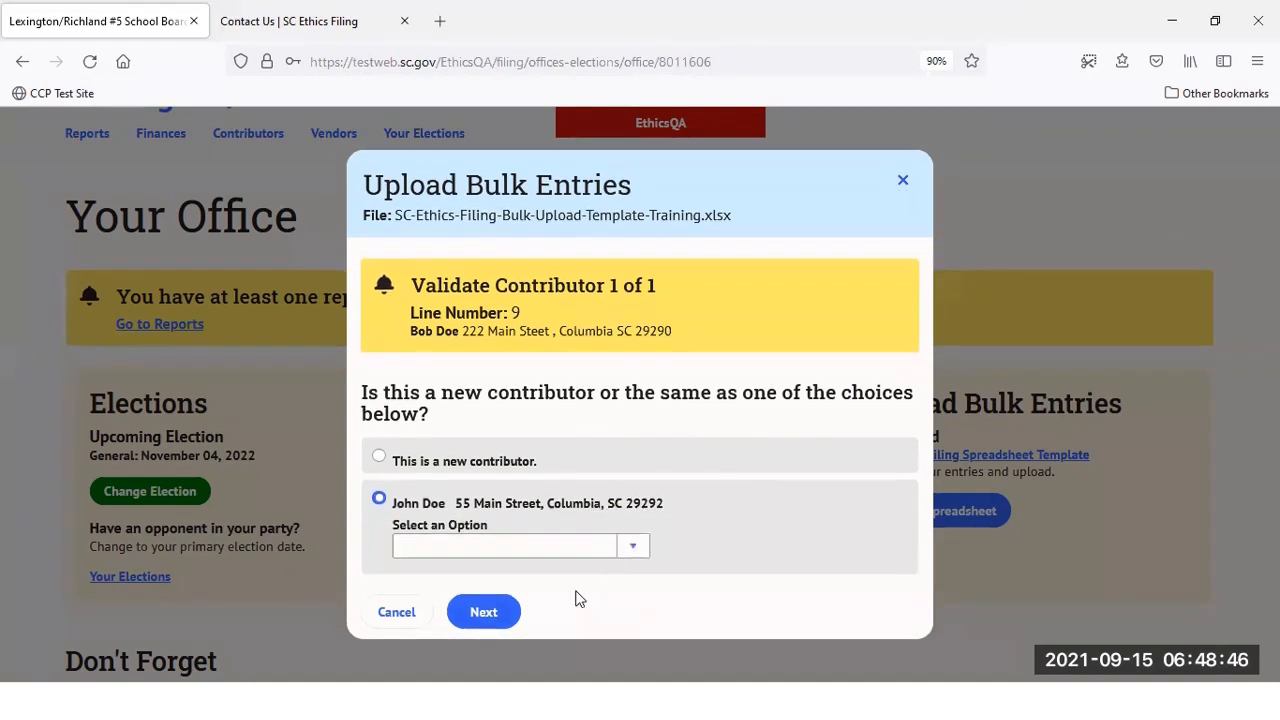
click(522, 550)
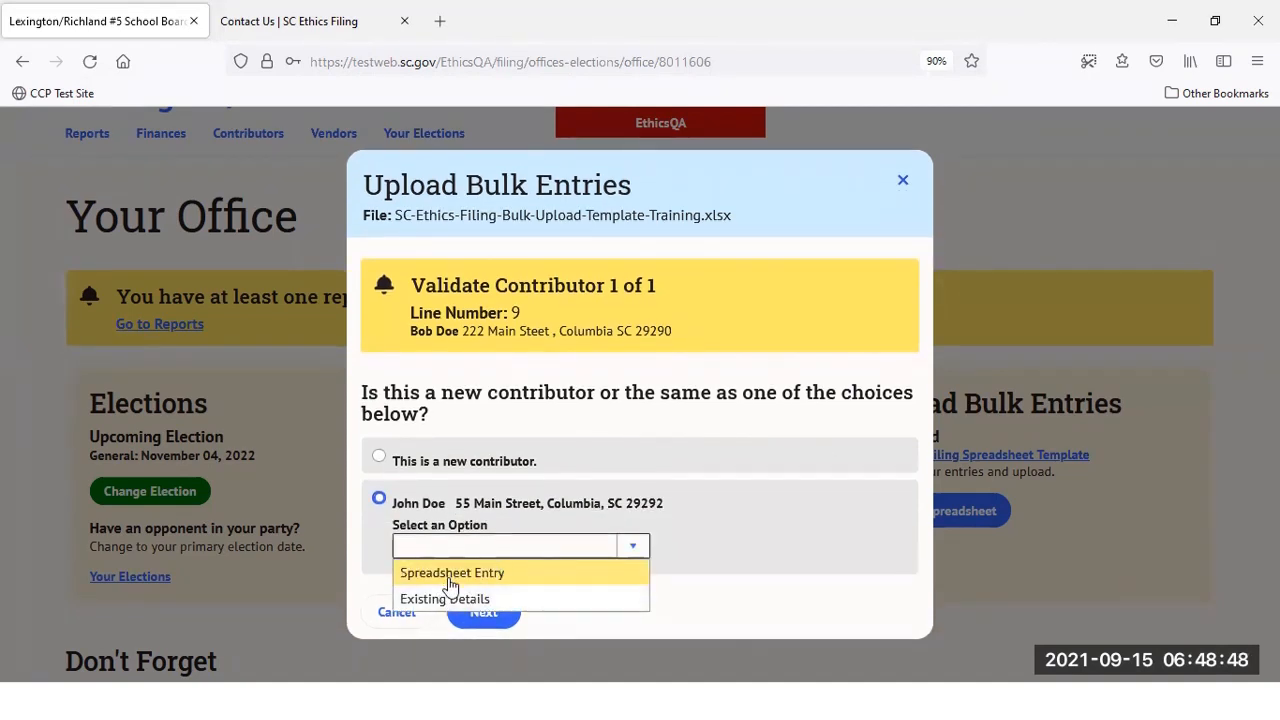
click(414, 576)
click(468, 611)
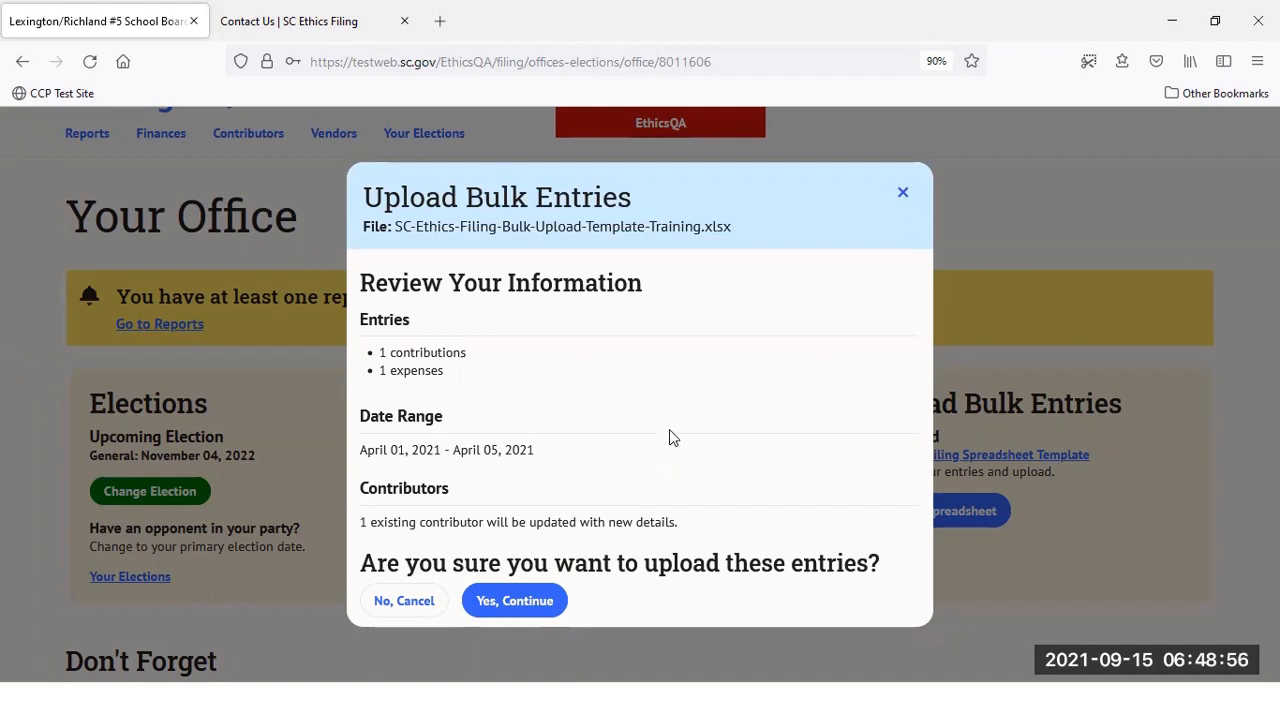
click(546, 601)
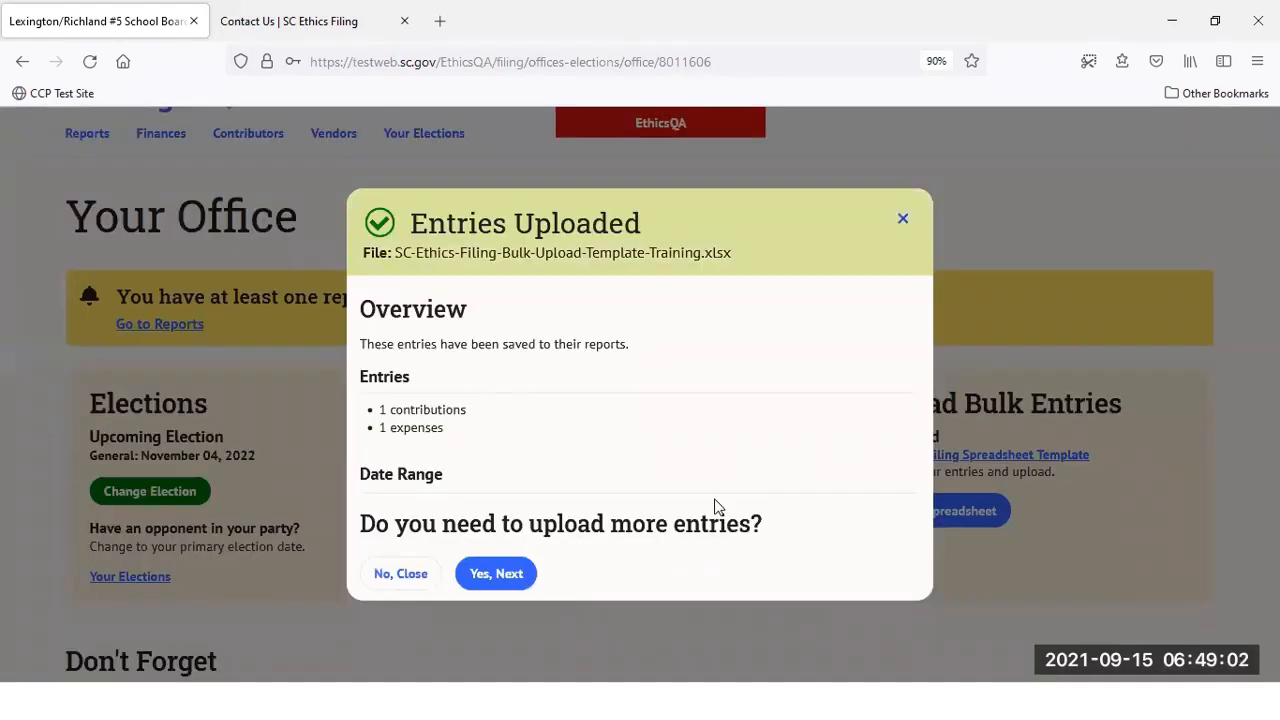
Review Finances, where contributions now list 4 entries totalling $1,300.00
click(903, 220)
scroll(170, 258, up, 2)
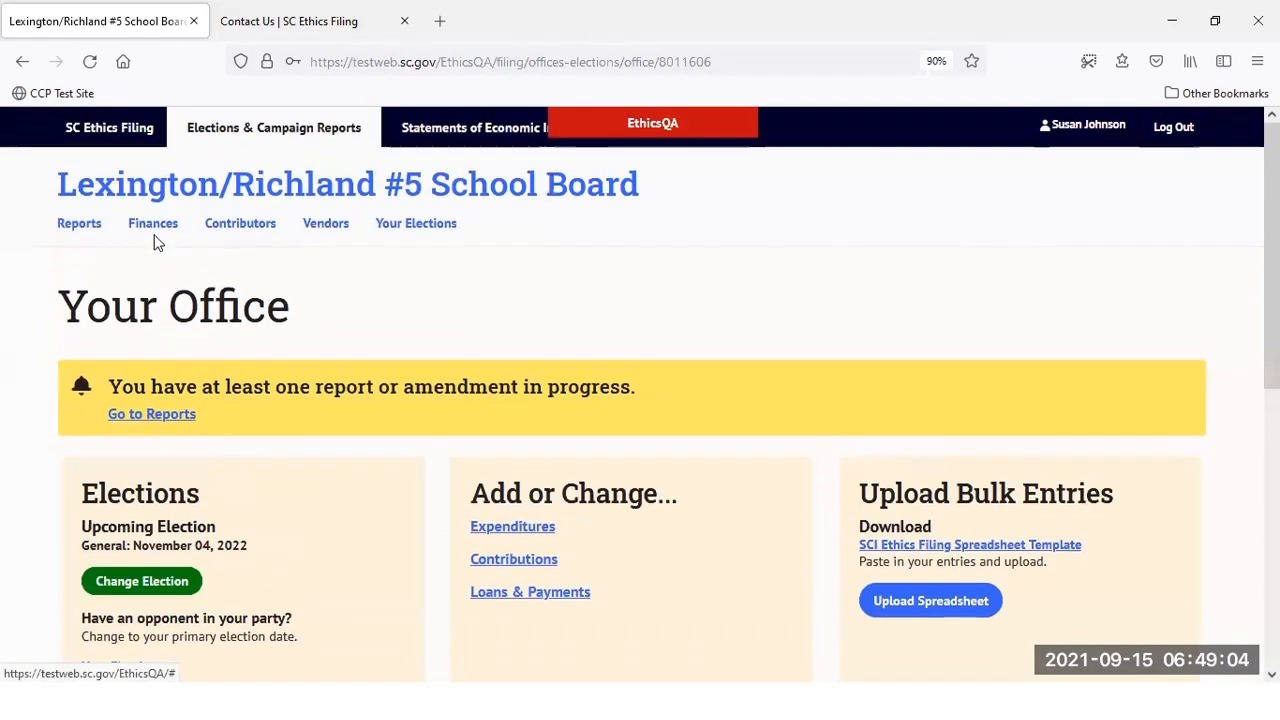
click(153, 226)
scroll(243, 480, down, 3)
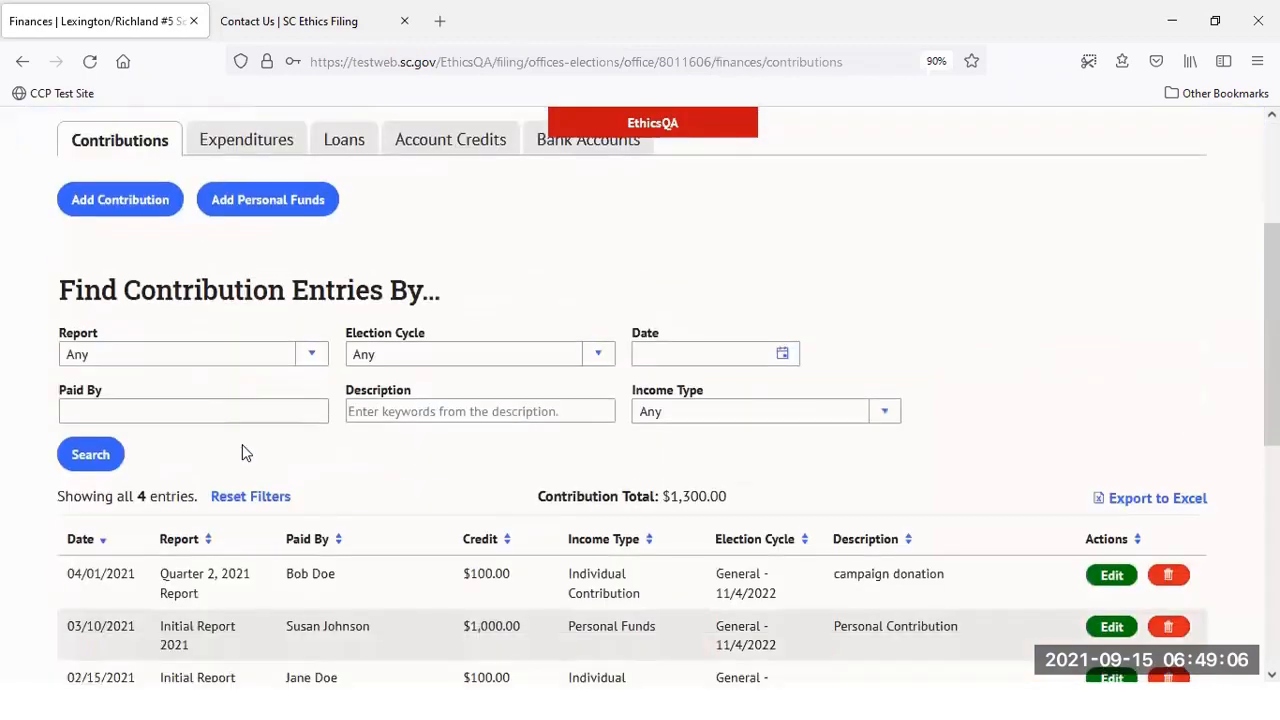
scroll(242, 450, down, 2)
scroll(443, 297, down, 3)
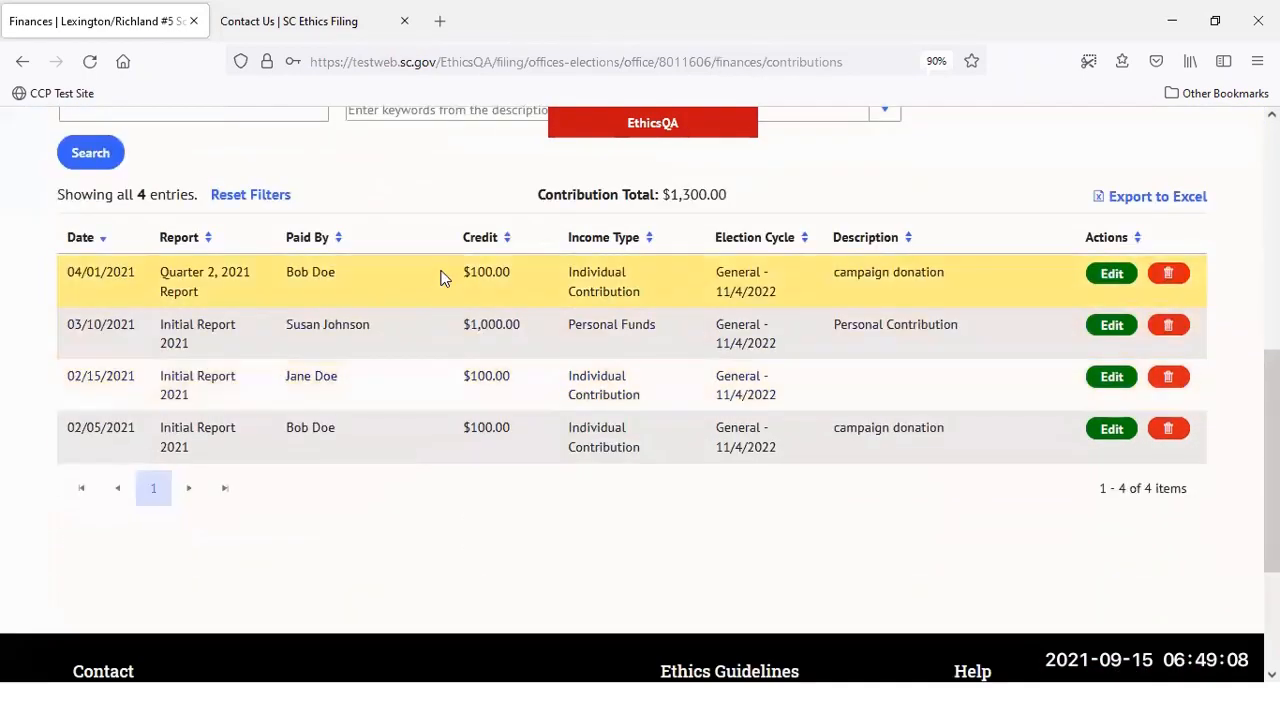